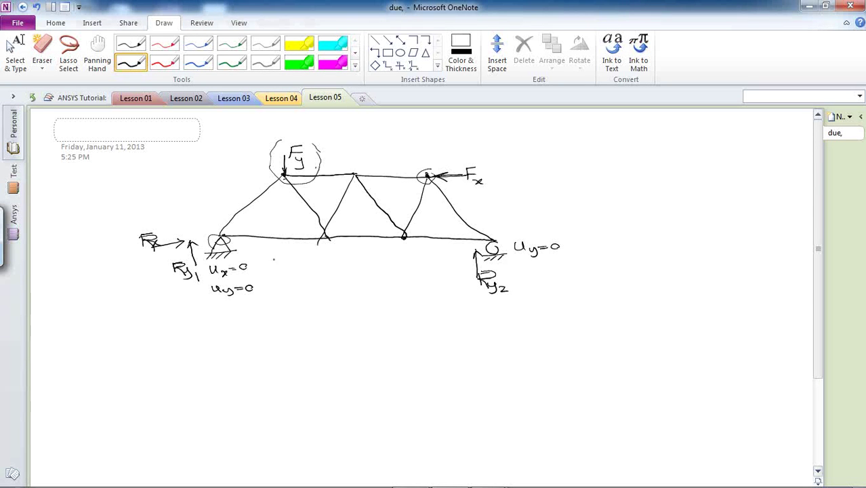
Draw three dimension arrows along the truss's lower chord and label each bay 100.
left_click_drag(216, 302, 218, 306)
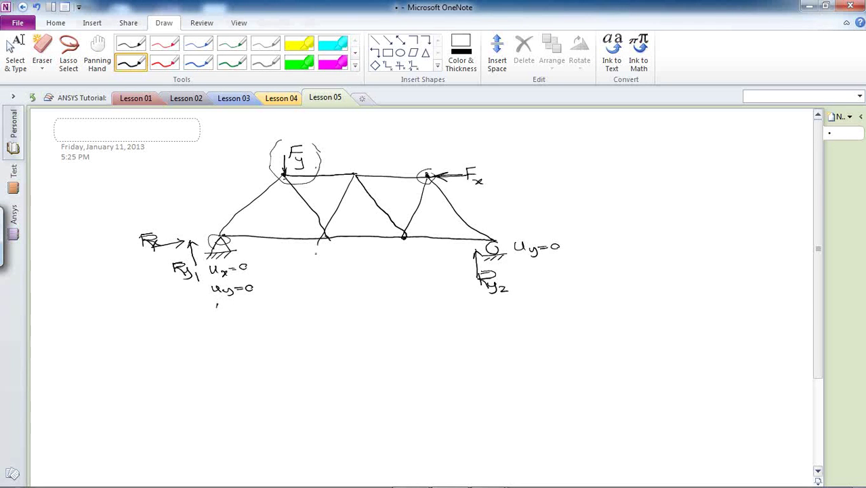
mouse_move(408, 299)
left_mouse_down()
mouse_move(495, 305)
mouse_move(417, 304)
mouse_move(430, 310)
left_mouse_up()
left_click_drag(444, 311, 452, 314)
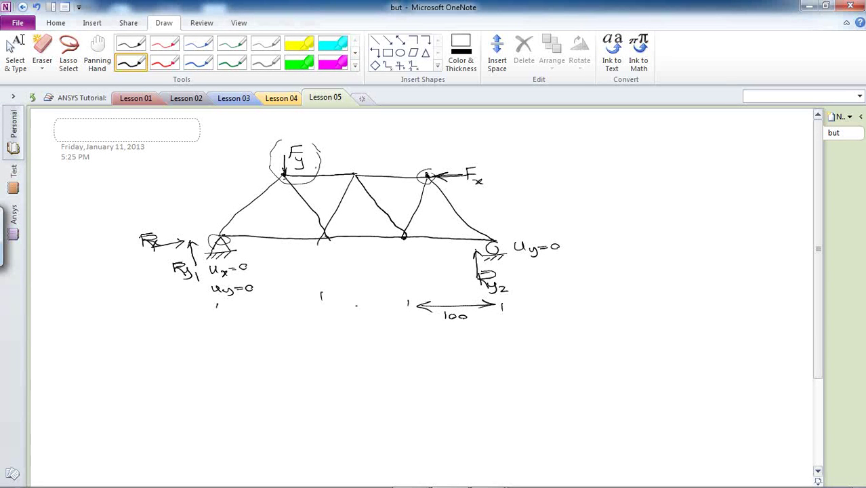
left_click_drag(400, 305, 328, 308)
left_click_drag(391, 301, 392, 312)
mouse_move(363, 315)
left_mouse_down()
mouse_move(363, 323)
mouse_move(385, 317)
left_mouse_up()
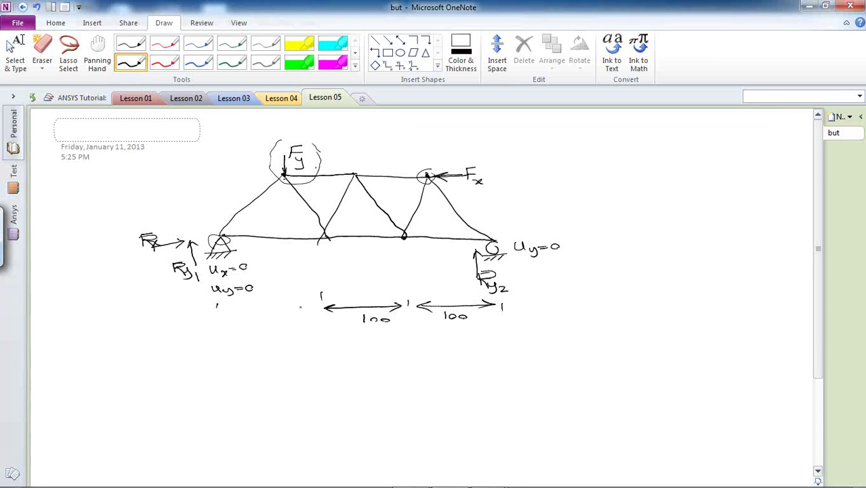
mouse_move(313, 308)
left_mouse_down()
mouse_move(223, 312)
mouse_move(235, 316)
left_mouse_up()
mouse_move(306, 305)
left_mouse_down()
mouse_move(307, 315)
mouse_move(268, 330)
left_mouse_up()
left_click_drag(278, 321, 289, 322)
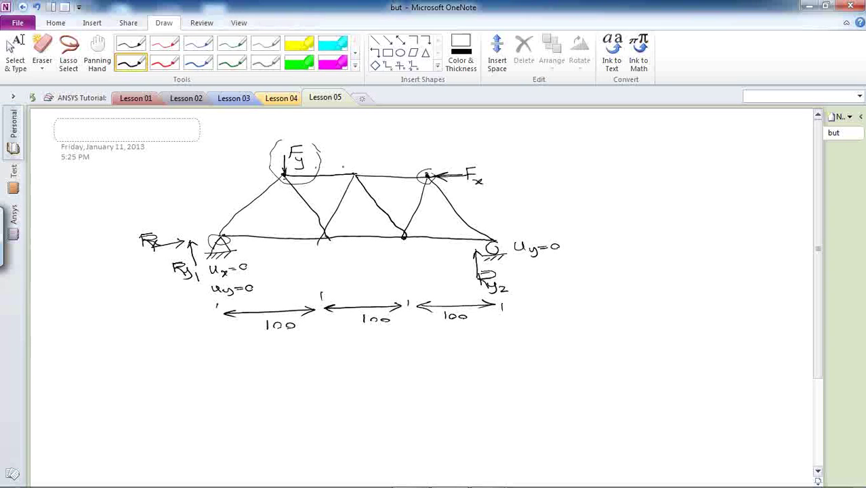
Draw dimension arrows above the two upper chord members and label each one 100.
left_click_drag(286, 133, 287, 143)
left_click_drag(353, 132, 354, 141)
left_click_drag(289, 137, 349, 138)
mouse_move(341, 134)
left_mouse_down()
mouse_move(342, 142)
mouse_move(290, 139)
left_mouse_up()
mouse_move(308, 126)
left_mouse_down()
mouse_move(310, 135)
mouse_move(319, 129)
mouse_move(420, 141)
mouse_move(374, 144)
mouse_move(417, 152)
mouse_move(389, 138)
left_mouse_up()
left_click_drag(394, 131, 405, 132)
Draw dashed reference lines at the first upper joint and the pinned support, and dimension the horizontal offsets on both sides as 50.
left_click_drag(287, 194, 287, 198)
left_click_drag(284, 213, 284, 217)
left_click_drag(284, 229, 284, 232)
left_click_drag(284, 246, 284, 252)
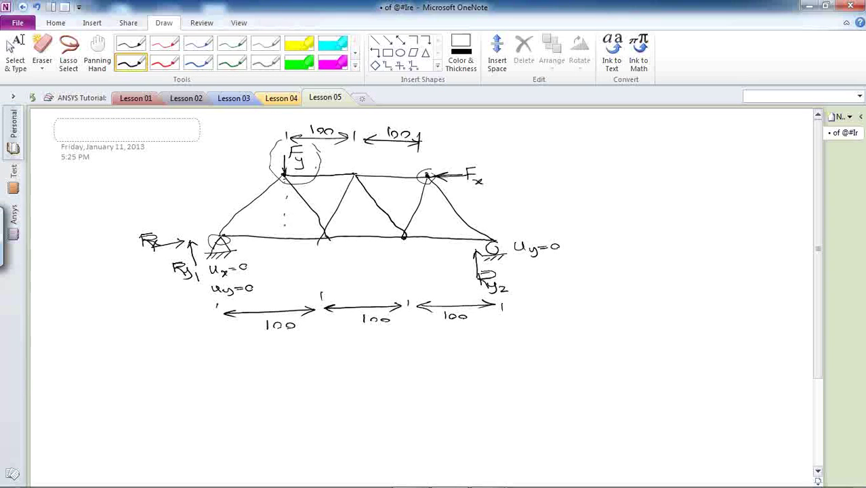
mouse_move(271, 177)
left_mouse_down()
mouse_move(223, 178)
mouse_move(218, 201)
left_mouse_up()
left_click_drag(220, 209, 219, 215)
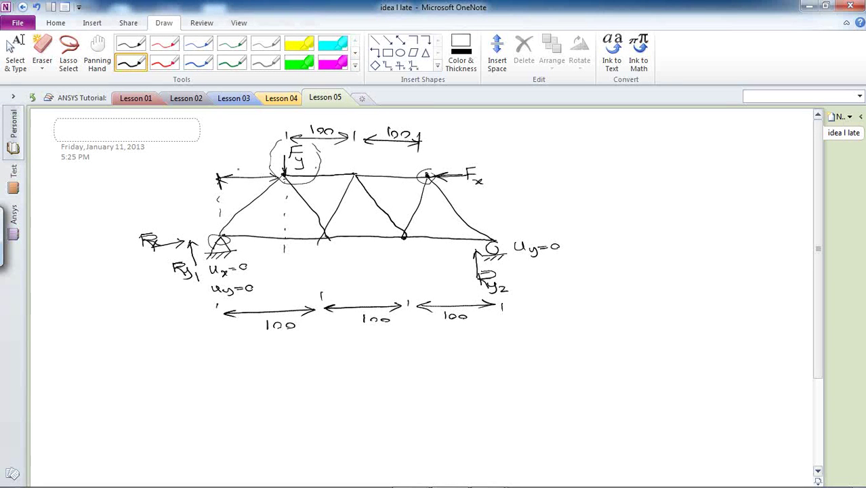
left_click_drag(234, 166, 232, 170)
left_click_drag(242, 169, 248, 168)
mouse_move(303, 255)
left_mouse_down()
mouse_move(328, 253)
mouse_move(296, 256)
left_mouse_up()
Write the material properties E = 200 GPa and ν = 0.3 beside the truss, bracketed with the label "Mat.".
mouse_move(596, 157)
left_mouse_down()
mouse_move(599, 172)
mouse_move(596, 164)
left_mouse_up()
mouse_move(605, 166)
left_mouse_down()
mouse_move(676, 170)
mouse_move(650, 174)
mouse_move(698, 177)
left_mouse_up()
left_click_drag(589, 202, 648, 210)
left_click(640, 209)
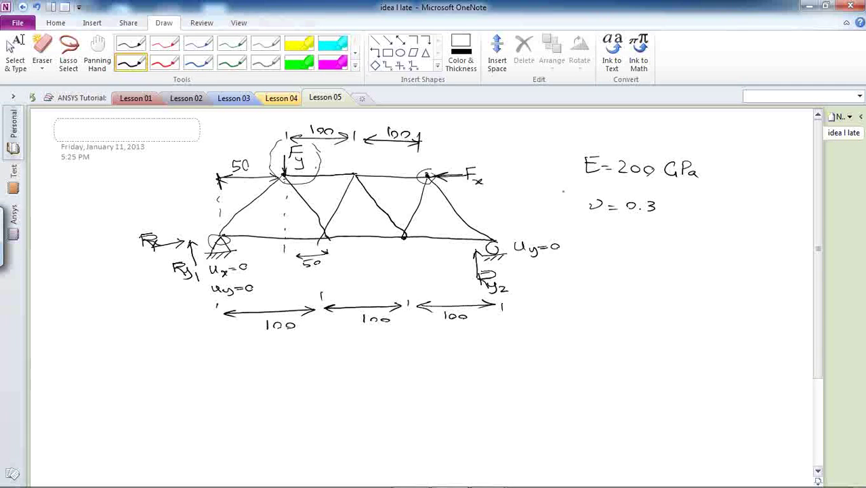
mouse_move(573, 165)
left_mouse_down()
mouse_move(569, 199)
mouse_move(530, 182)
mouse_move(555, 190)
left_mouse_up()
left_click_drag(549, 182, 558, 183)
left_click(557, 190)
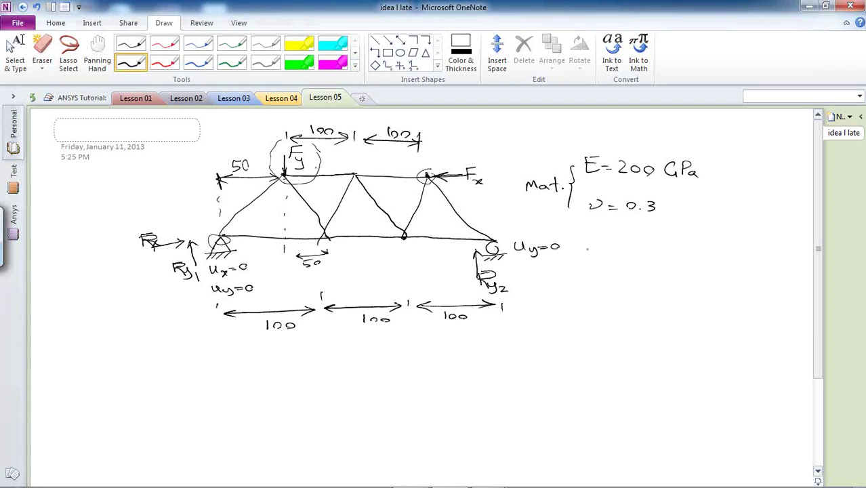
Draw a divider line below the material properties and write "Element → Link" under it.
left_click_drag(590, 239, 774, 245)
left_click_drag(589, 241, 535, 296)
left_click_drag(600, 265, 610, 269)
mouse_move(616, 263)
left_mouse_down()
mouse_move(615, 275)
mouse_move(675, 271)
mouse_move(720, 284)
left_mouse_up()
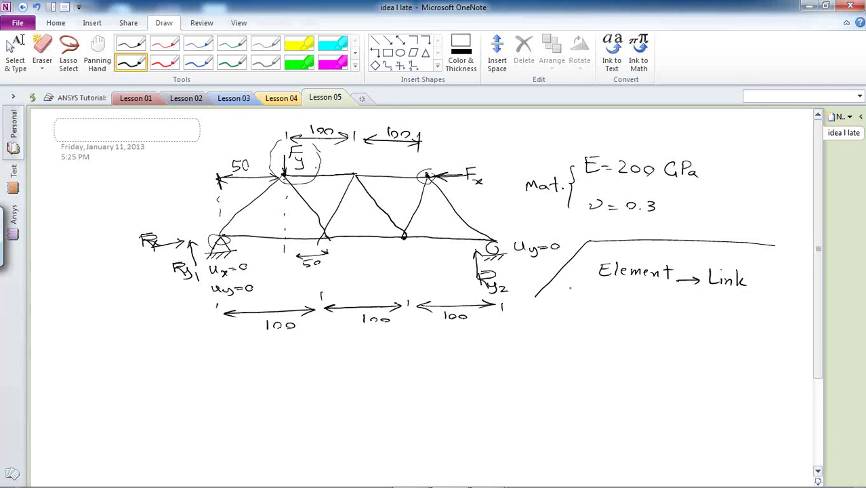
Write "Real Constant" below the element note, with "Cross Section Area → 1" under it.
mouse_move(579, 303)
left_mouse_down()
mouse_move(578, 316)
mouse_move(600, 314)
left_mouse_up()
left_click_drag(610, 308, 610, 317)
mouse_move(622, 297)
left_mouse_down()
mouse_move(619, 314)
mouse_move(670, 319)
left_mouse_up()
mouse_move(680, 302)
left_mouse_down()
mouse_move(680, 318)
mouse_move(689, 310)
left_mouse_up()
left_click_drag(690, 312, 708, 318)
left_click_drag(703, 310, 715, 309)
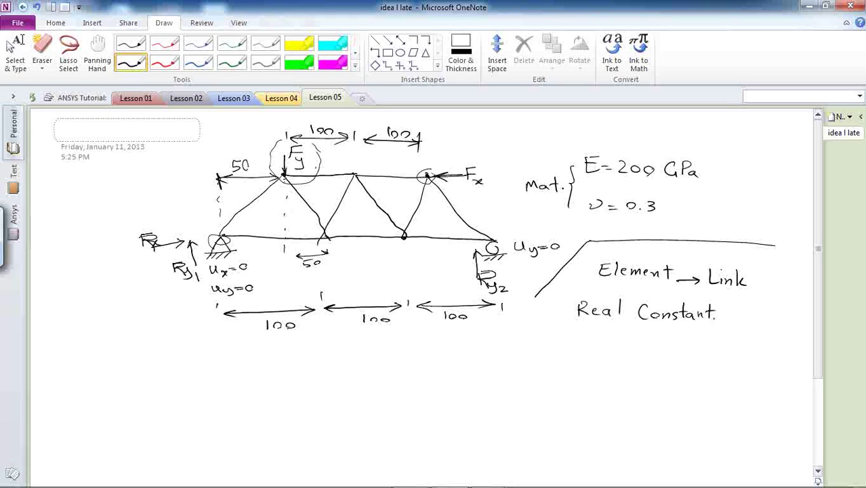
mouse_move(619, 334)
left_mouse_down()
mouse_move(607, 337)
mouse_move(628, 336)
left_mouse_up()
mouse_move(632, 336)
left_mouse_down()
mouse_move(662, 342)
mouse_move(696, 331)
mouse_move(793, 347)
left_mouse_up()
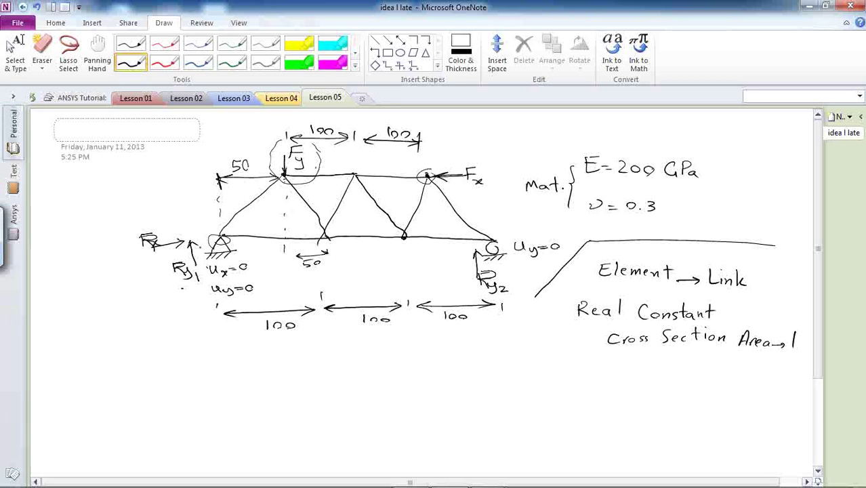
Circle the reaction forces at both supports and write the load values below the truss, starting with Fy = 200.
mouse_move(116, 238)
left_mouse_down()
mouse_move(125, 269)
mouse_move(178, 295)
mouse_move(206, 272)
mouse_move(181, 229)
mouse_move(108, 255)
left_mouse_up()
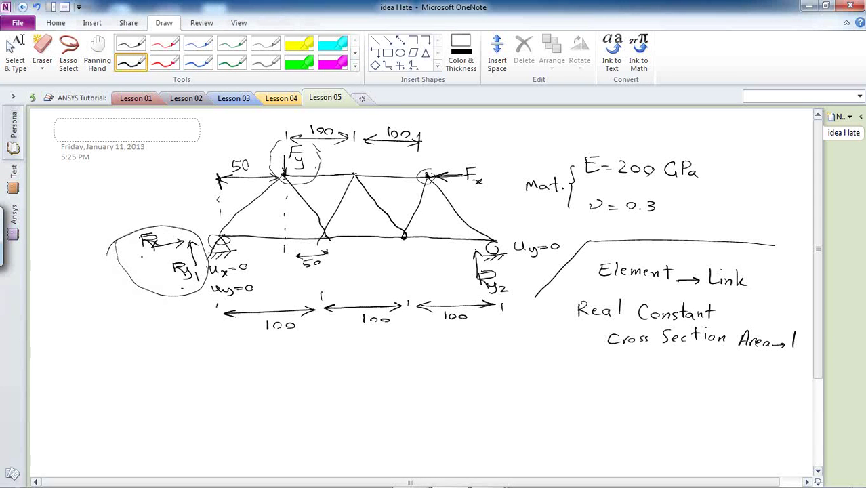
mouse_move(468, 289)
left_mouse_down()
mouse_move(489, 291)
mouse_move(505, 243)
mouse_move(477, 291)
left_mouse_up()
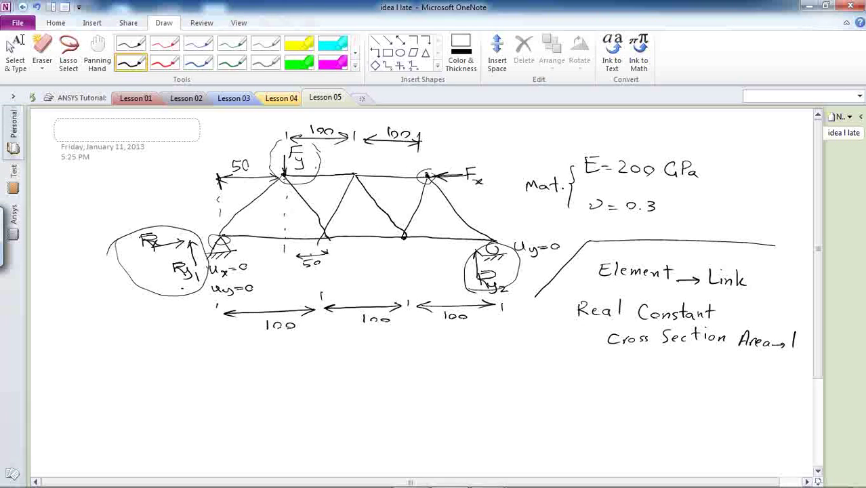
mouse_move(350, 344)
left_mouse_down()
mouse_move(351, 365)
mouse_move(360, 342)
mouse_move(369, 359)
mouse_move(364, 372)
left_mouse_up()
mouse_move(381, 362)
left_mouse_down()
mouse_move(406, 366)
mouse_move(423, 357)
left_mouse_up()
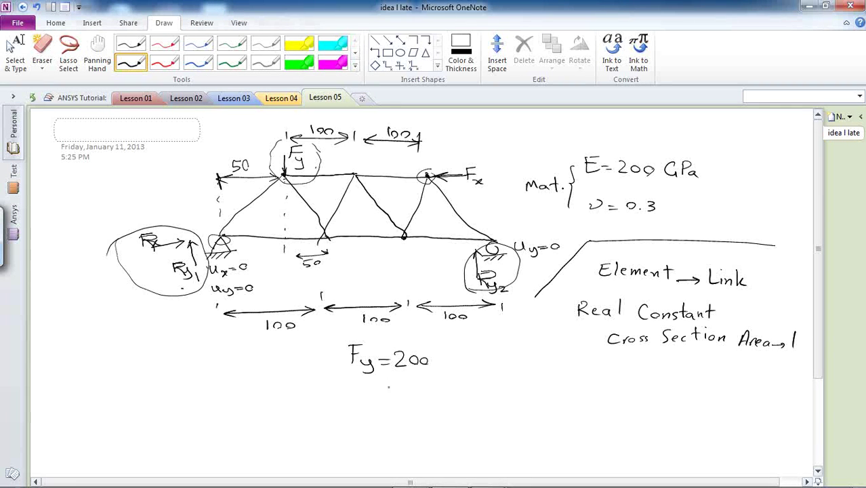
left_click_drag(354, 385, 363, 383)
left_click_drag(353, 384, 354, 399)
left_click_drag(405, 387, 400, 398)
left_click_drag(404, 386, 421, 389)
Switch to ANSYS and set the GUI filtering preferences to the Structural discipline with the h-Method.
key("alt+Tab")
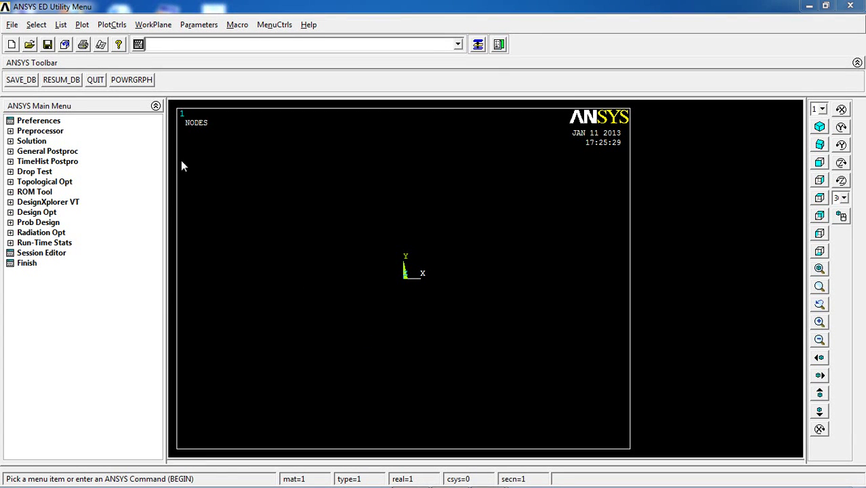
left_click(41, 122)
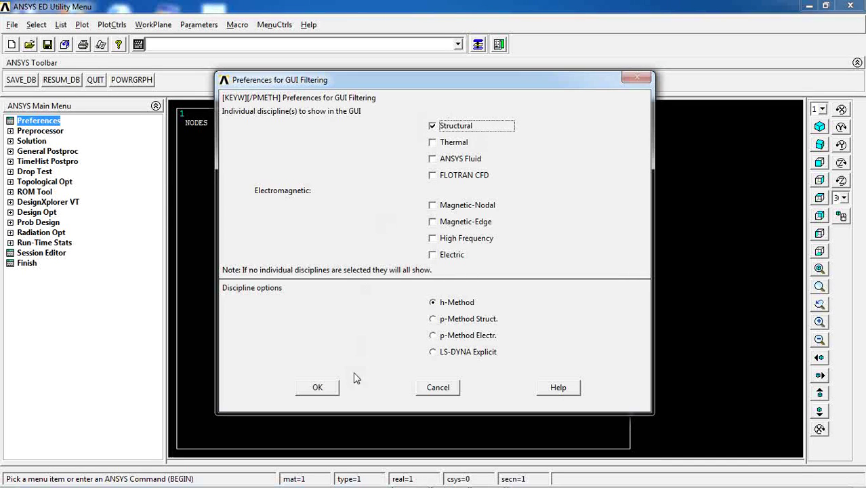
left_click(301, 385)
Add the structural Link element 2D spar 1 as element type 1.
left_click(46, 132)
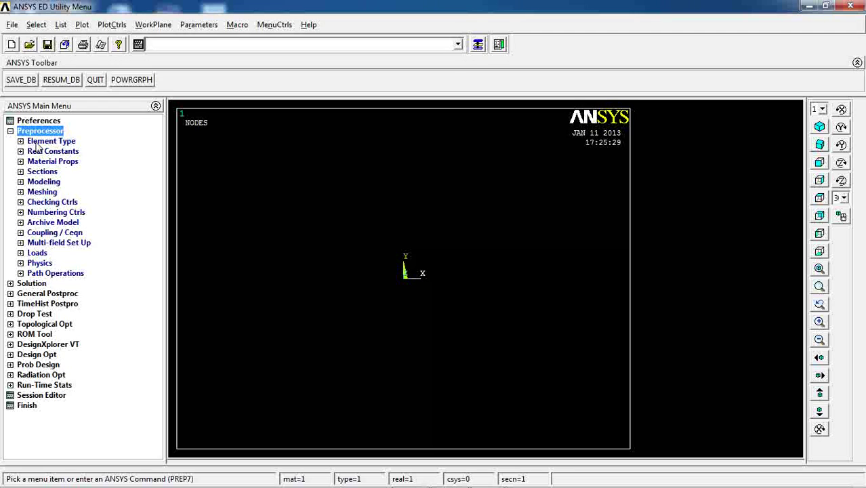
left_click(38, 142)
left_click(48, 151)
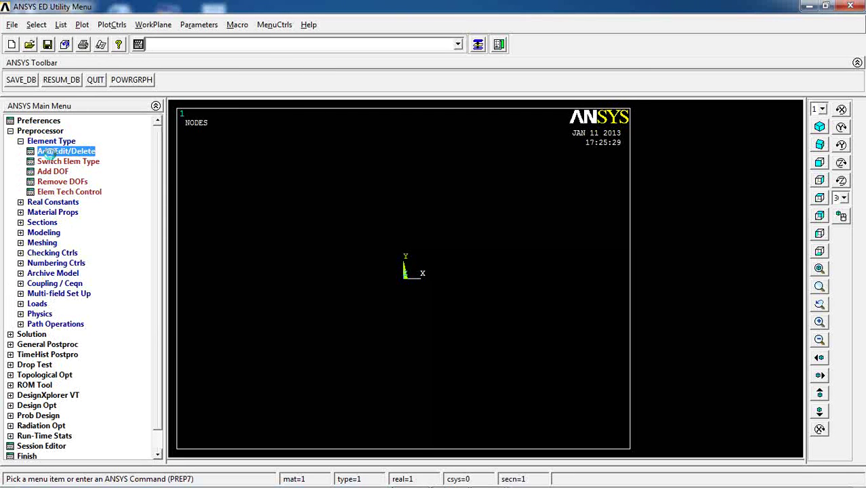
left_click(98, 291)
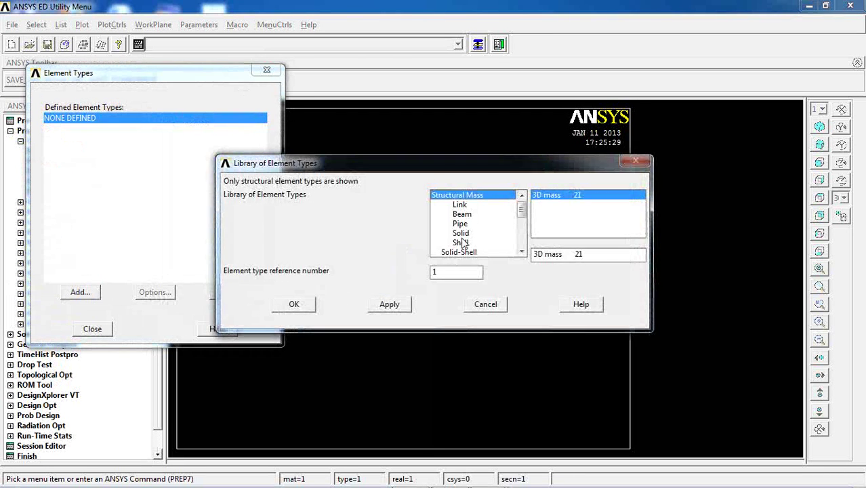
left_click(460, 205)
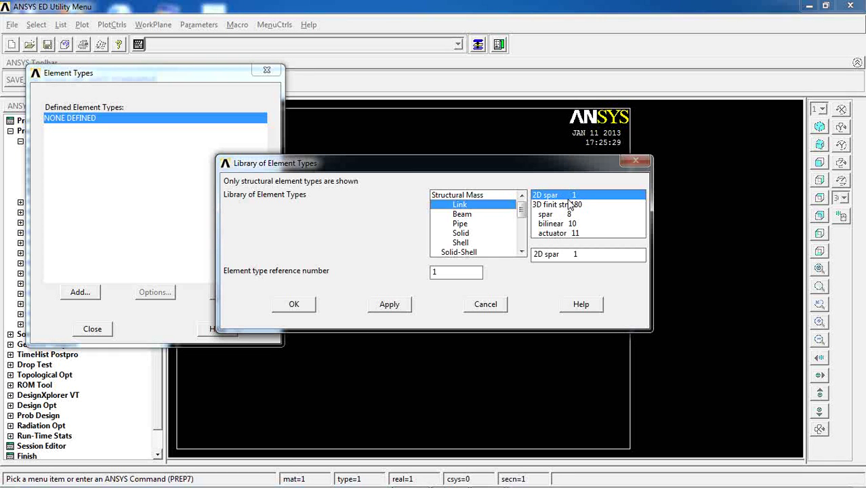
left_click(293, 303)
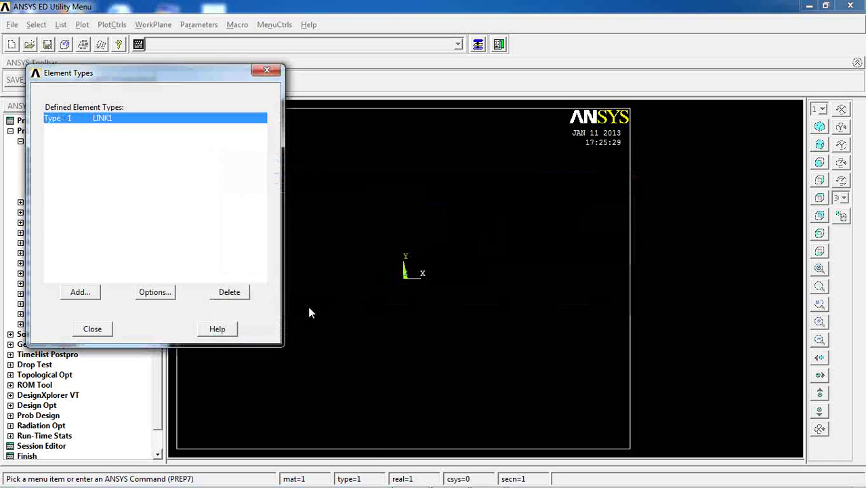
Check the options of the LINK1 element type, then close the element type definitions.
left_click(167, 297)
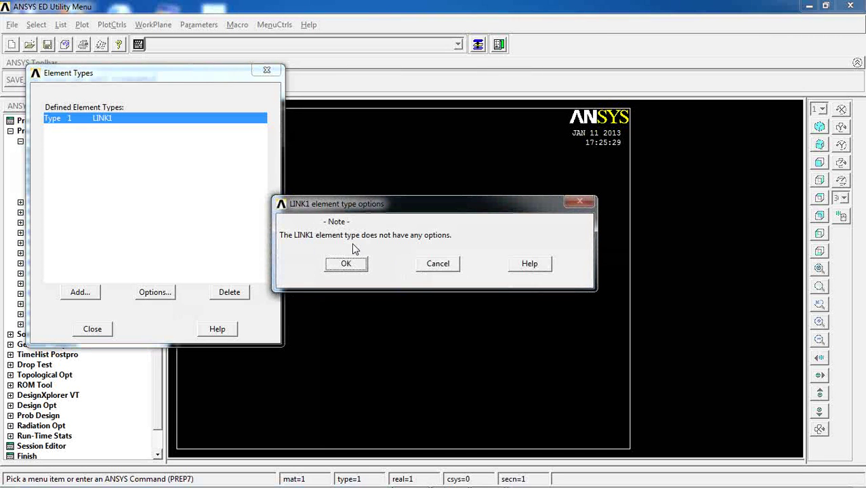
left_click(435, 267)
left_click(103, 330)
left_click(48, 141)
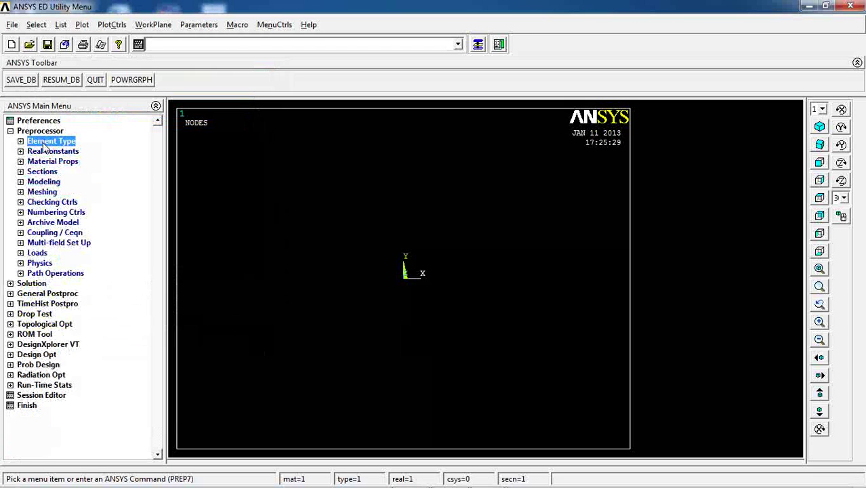
Define real constant set 1 for LINK1 with a cross-sectional area of 1.
left_click(51, 151)
left_click(53, 162)
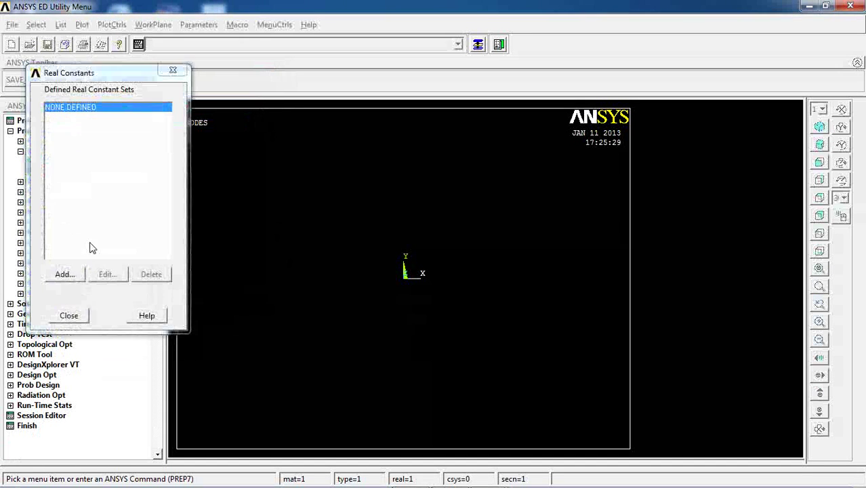
left_click(72, 275)
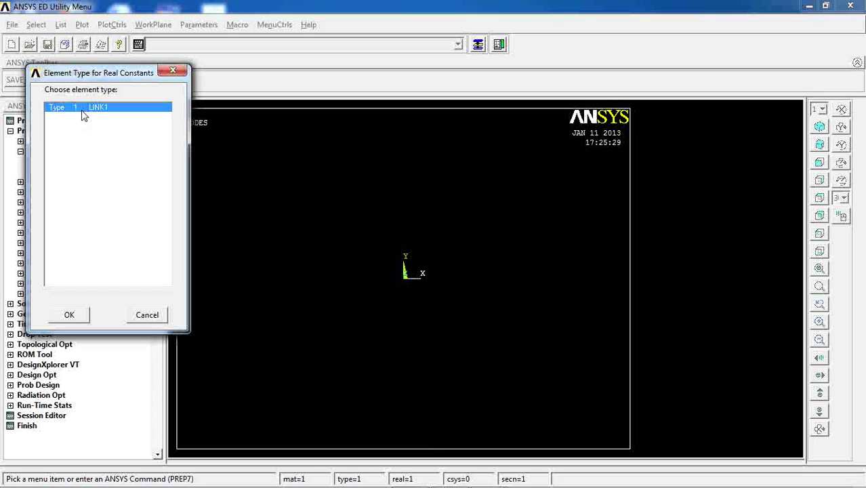
left_click(69, 315)
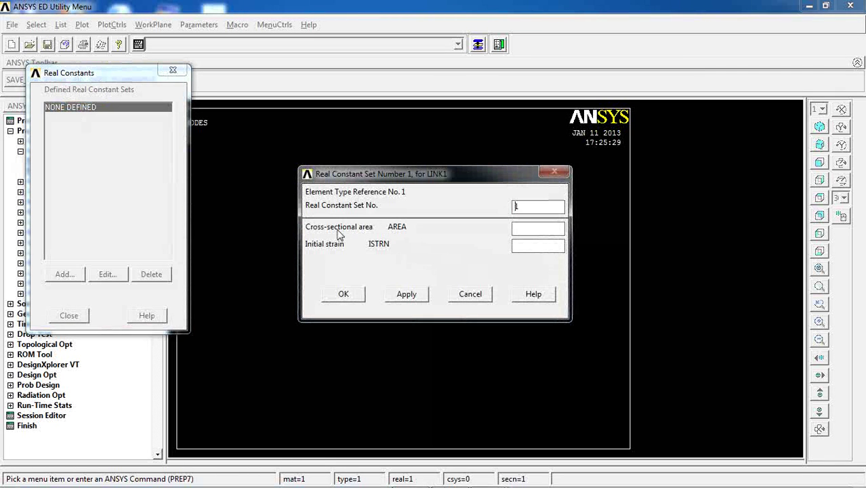
left_click(520, 228)
type("1")
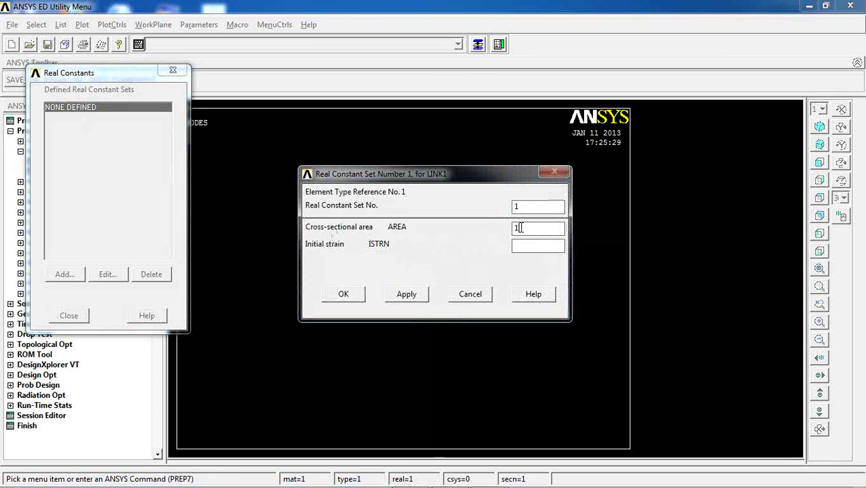
left_click(341, 294)
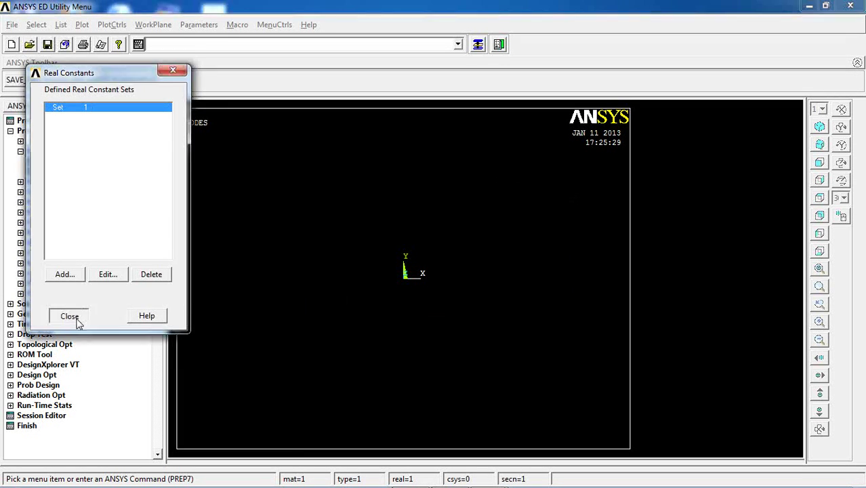
left_click(69, 316)
left_click(20, 151)
Define material model 1 as structural linear elastic isotropic with EX 2e11 and PRXY 0.3.
left_click(21, 161)
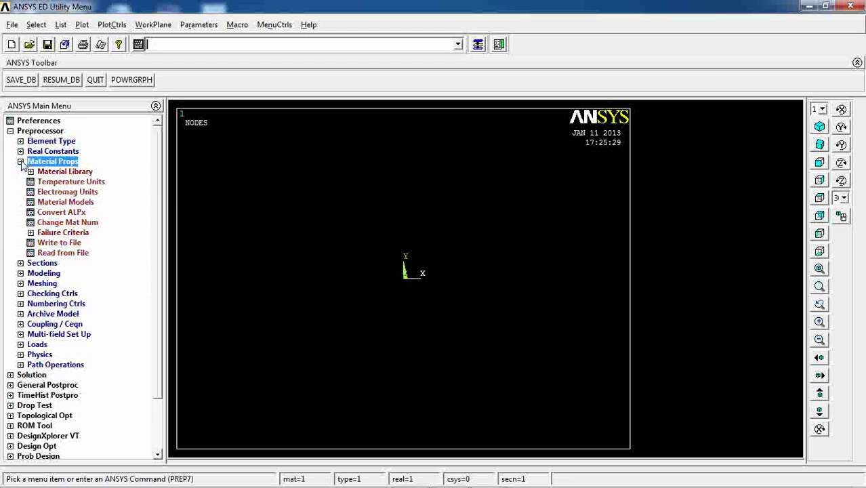
left_click(46, 203)
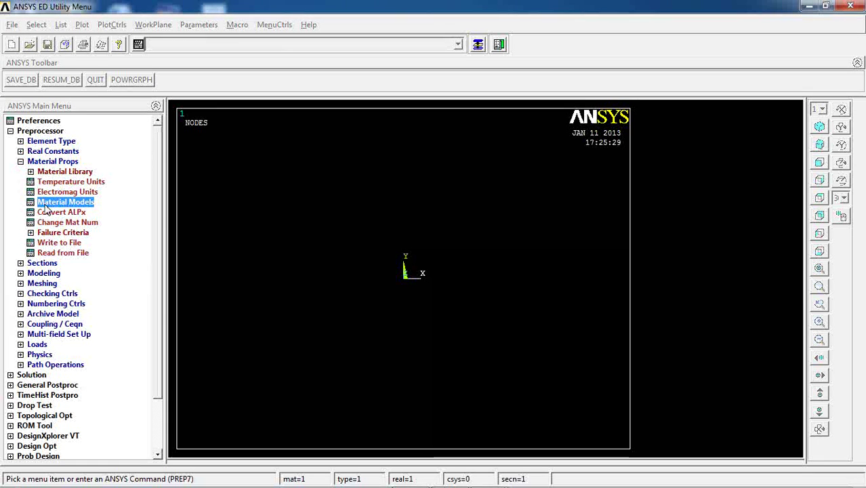
double_click(451, 215)
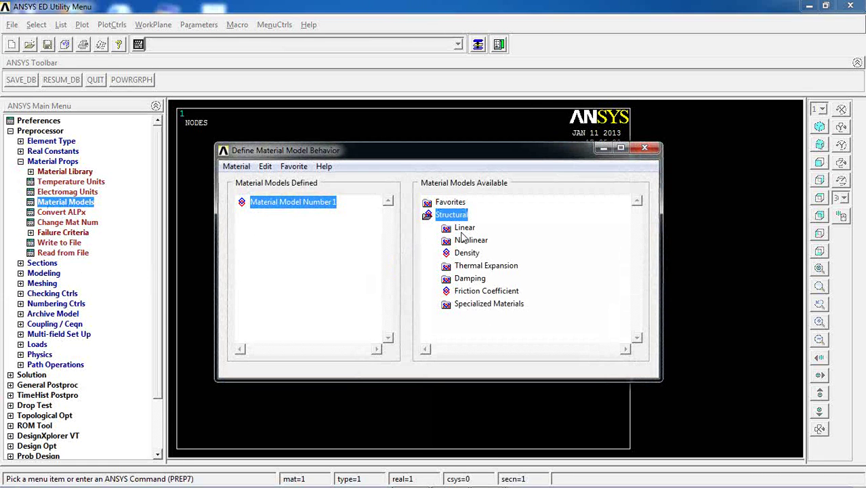
double_click(465, 228)
double_click(483, 240)
double_click(505, 253)
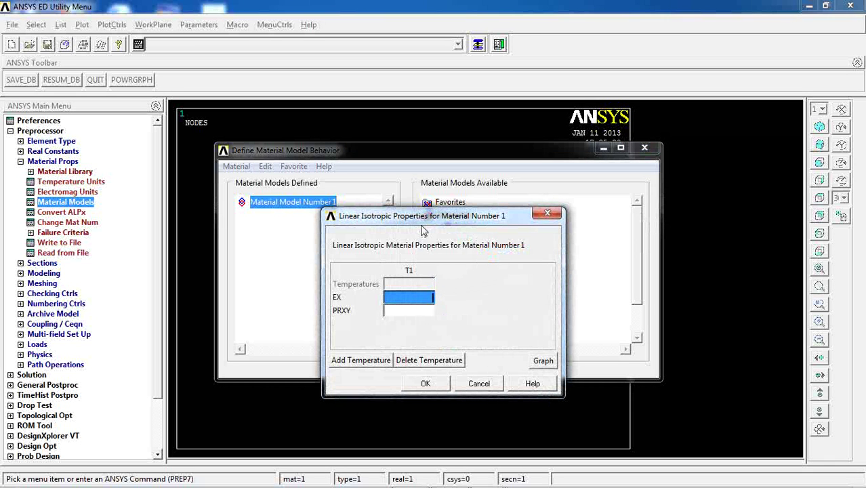
type("200")
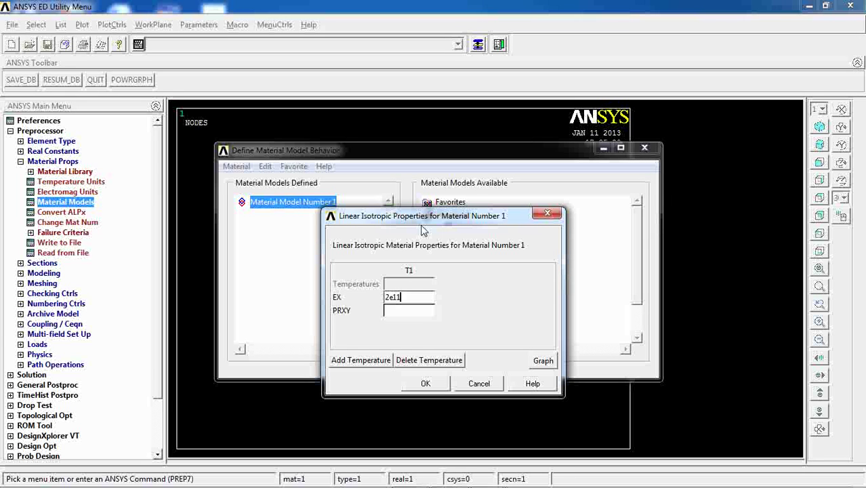
key("Tab")
type("0")
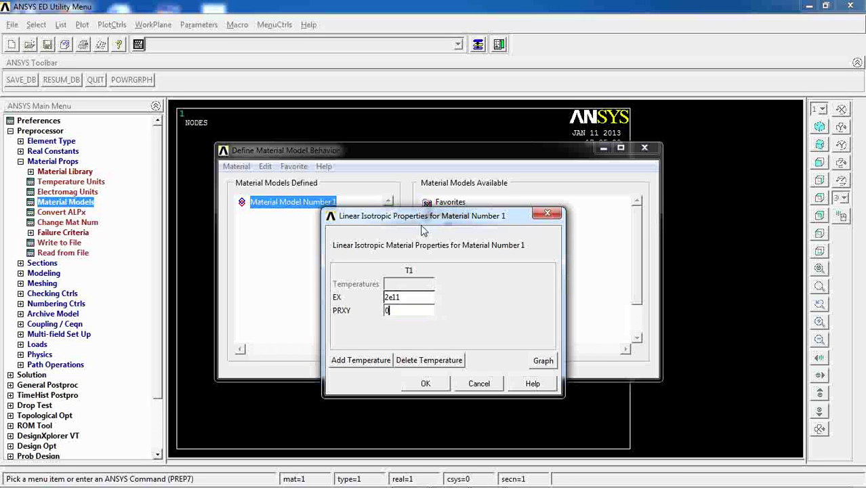
key("shift+Home")
left_click(426, 383)
left_click(644, 148)
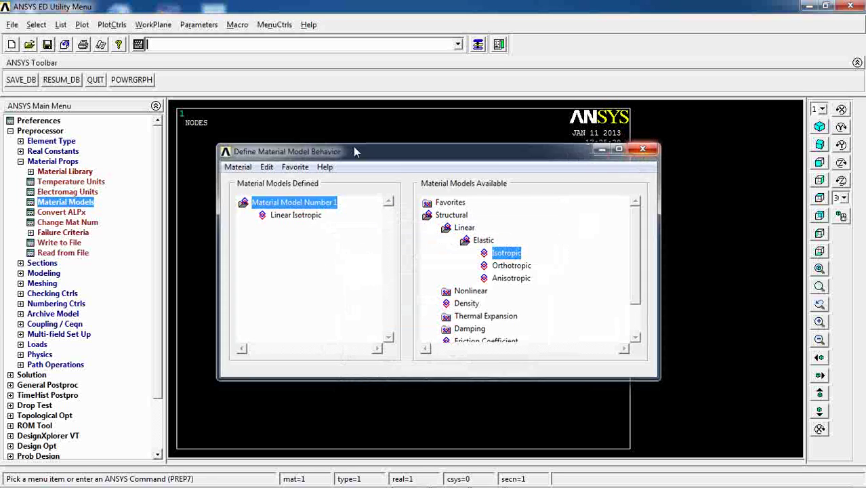
Create node 1 at location 0, 0 in the active coordinate system.
left_click(71, 162)
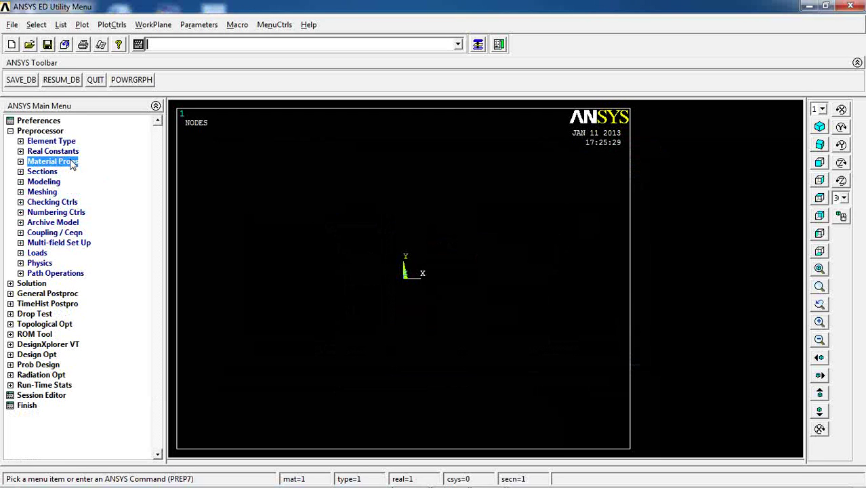
left_click(44, 182)
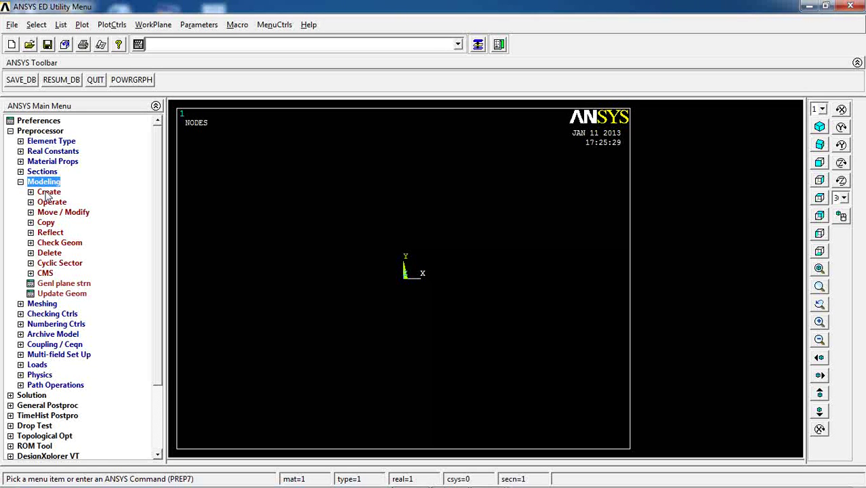
left_click(48, 191)
scroll(160, 195, "down", 1)
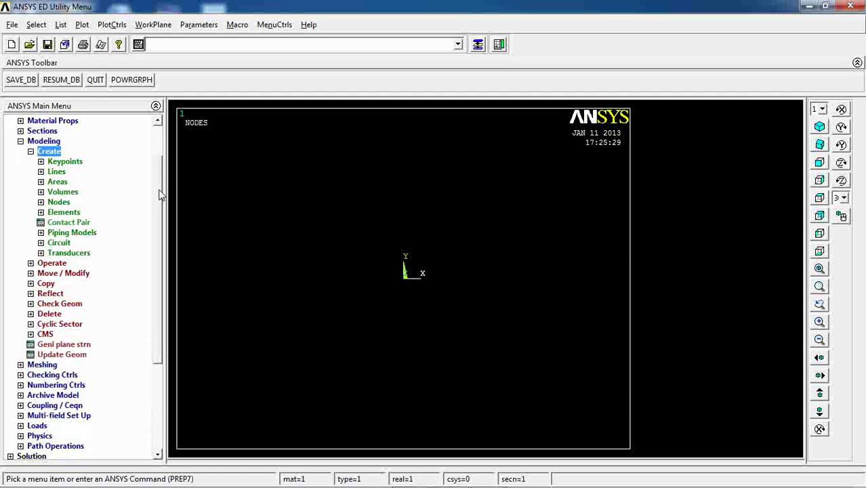
left_click(58, 202)
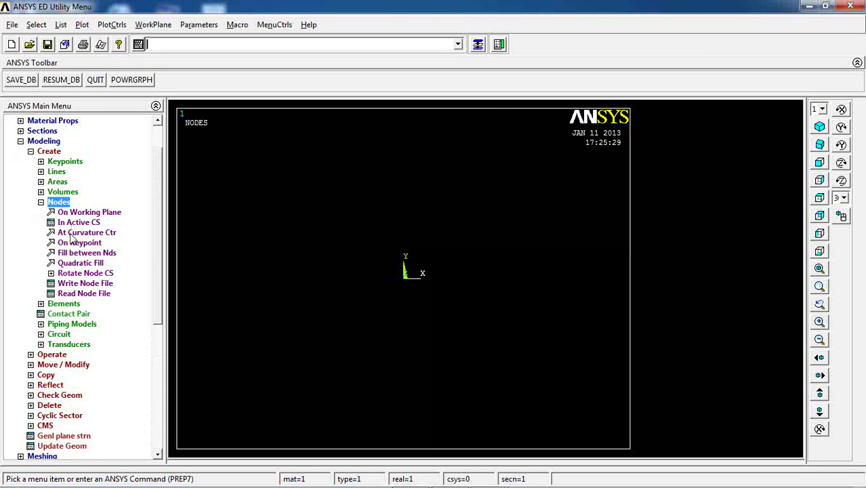
left_click(73, 226)
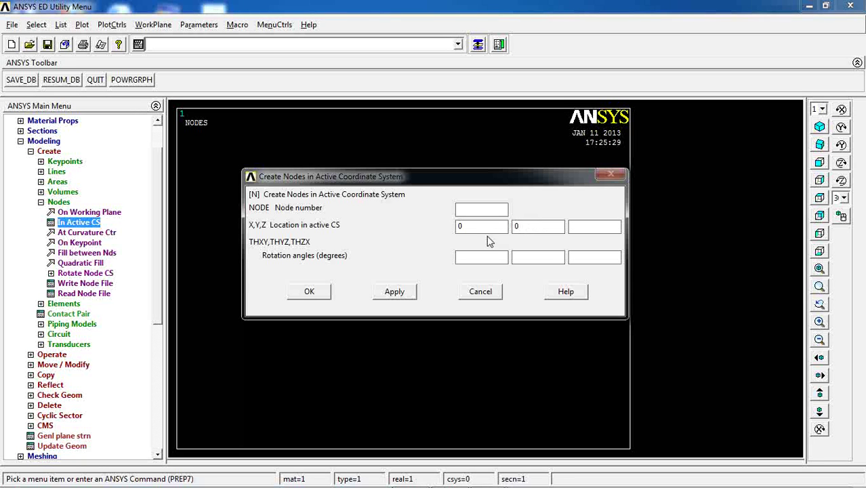
left_click(398, 293)
Create three bottom-chord nodes at X = 100, 200 and 300 with Y = 0 in the active coordinate system.
left_click_drag(453, 183, 368, 82)
double_click(390, 124)
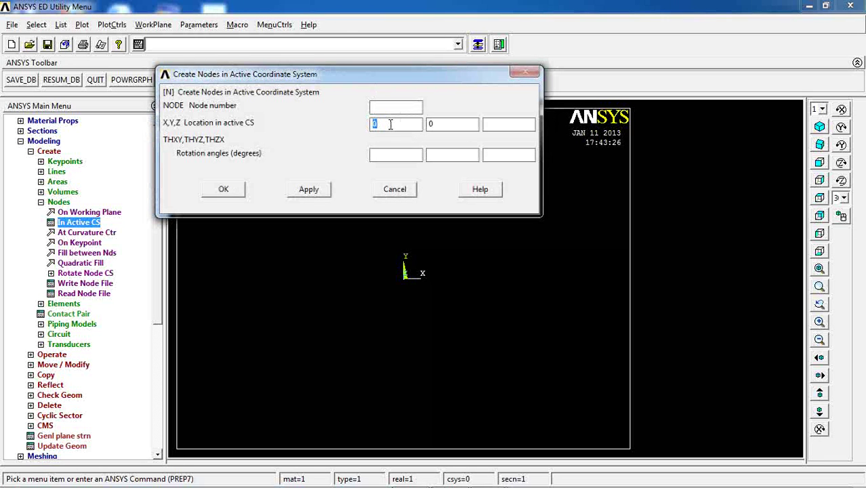
type("100")
left_click(308, 189)
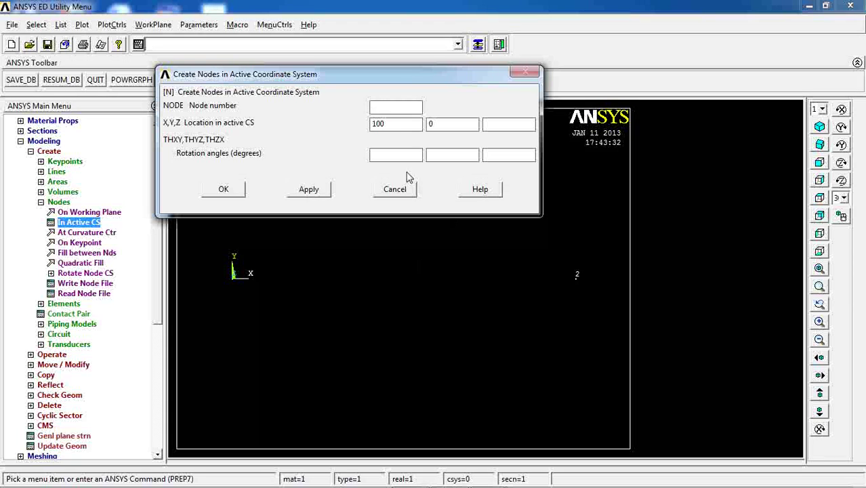
double_click(397, 128)
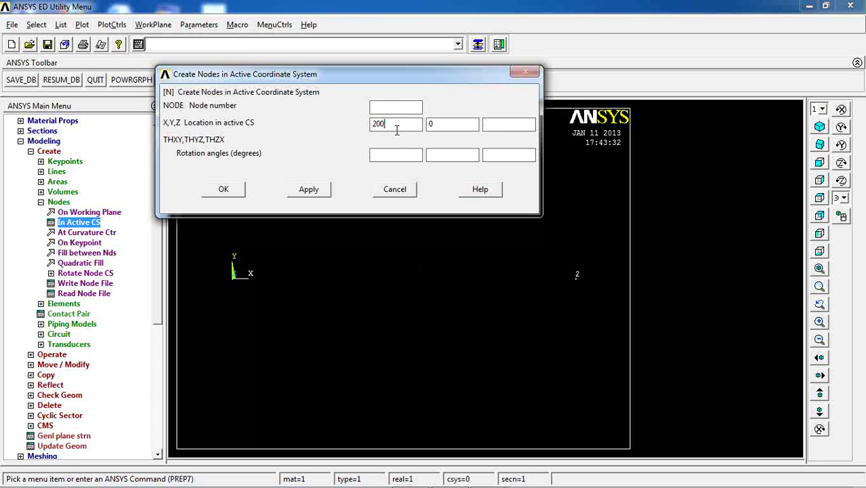
type("200")
left_click(309, 189)
double_click(390, 123)
type("30")
left_click(310, 191)
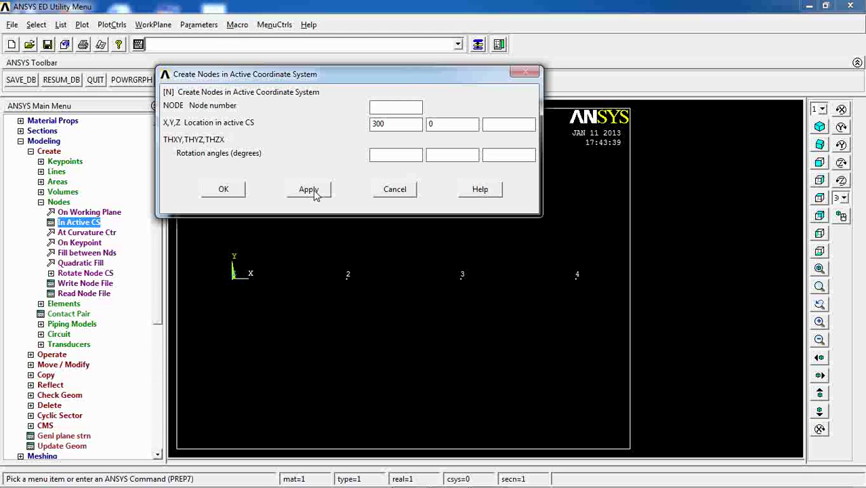
Create three top-chord nodes at X = 50, 150 and 250 with Y = 100, finishing the node definitions.
double_click(385, 123)
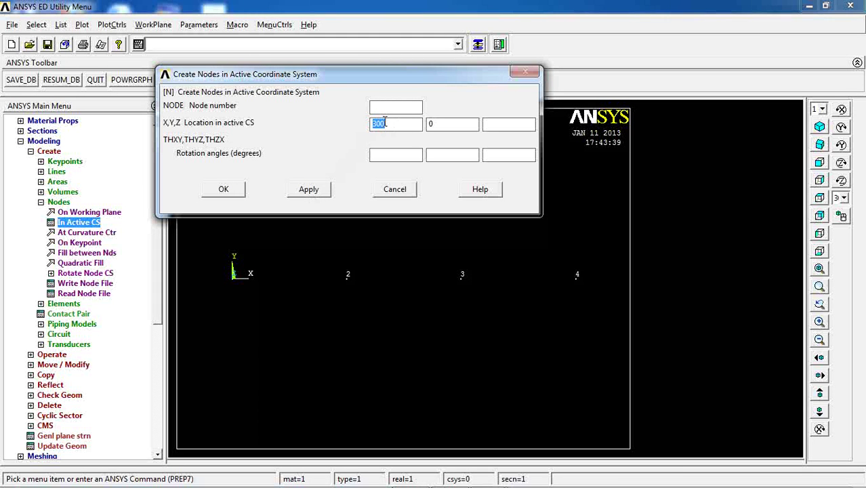
type("50")
left_click(310, 190)
left_click_drag(376, 73, 238, 40)
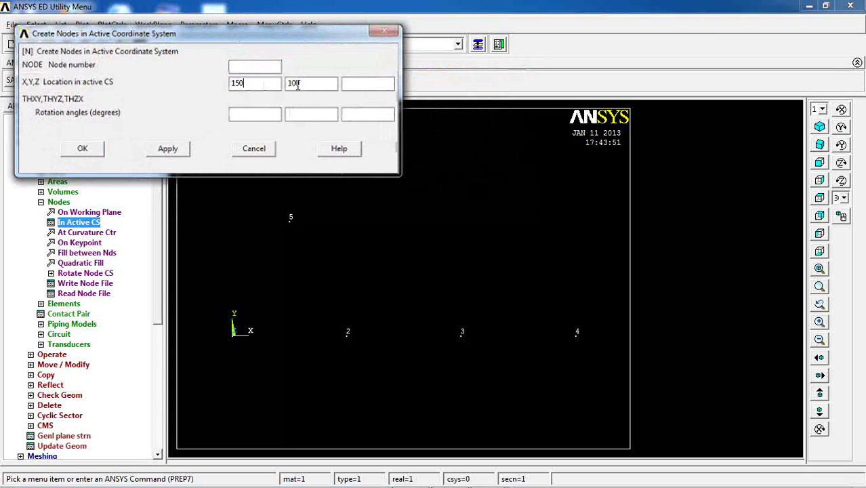
left_click(168, 152)
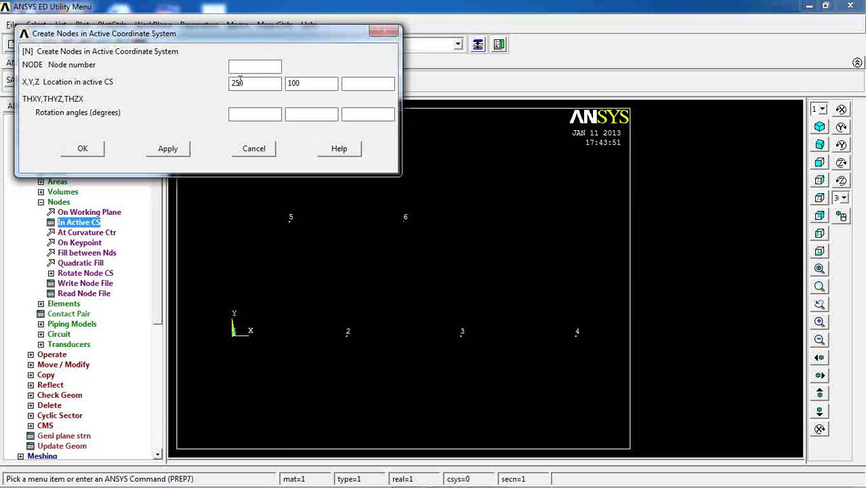
left_click(100, 149)
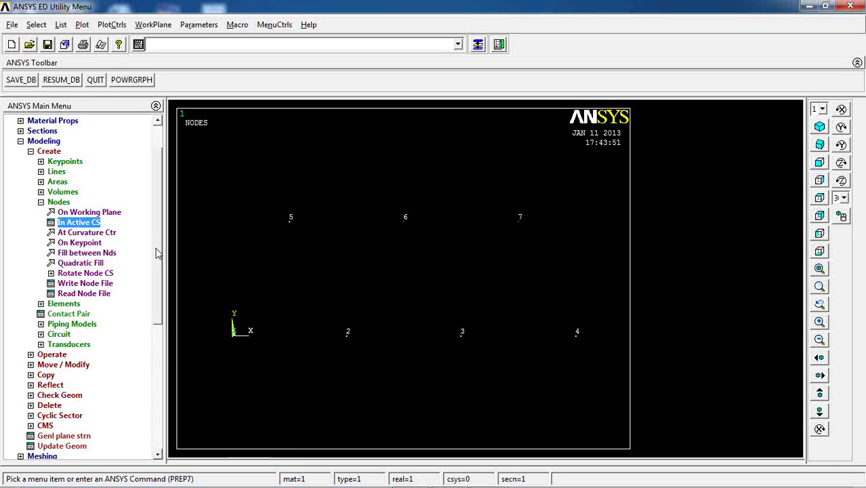
Create the bottom-chord elements through node pairs 1-2, 2-3 and 3-4 using auto-numbered elements.
left_click(60, 202)
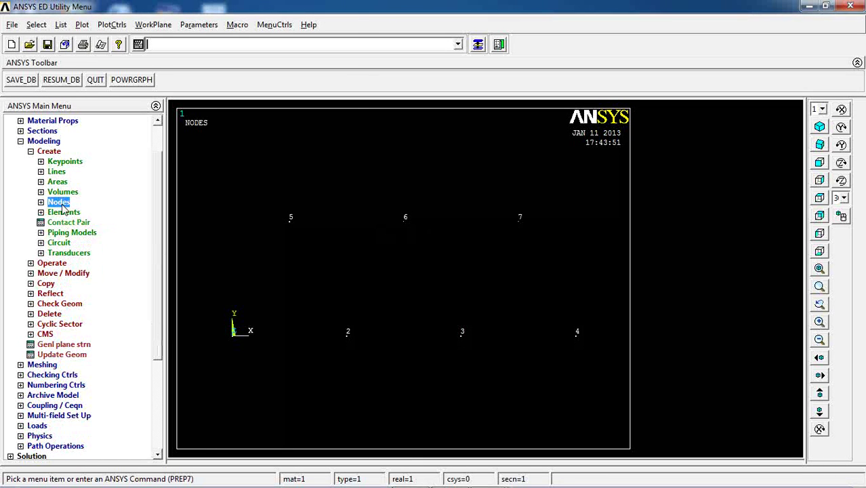
left_click(68, 223)
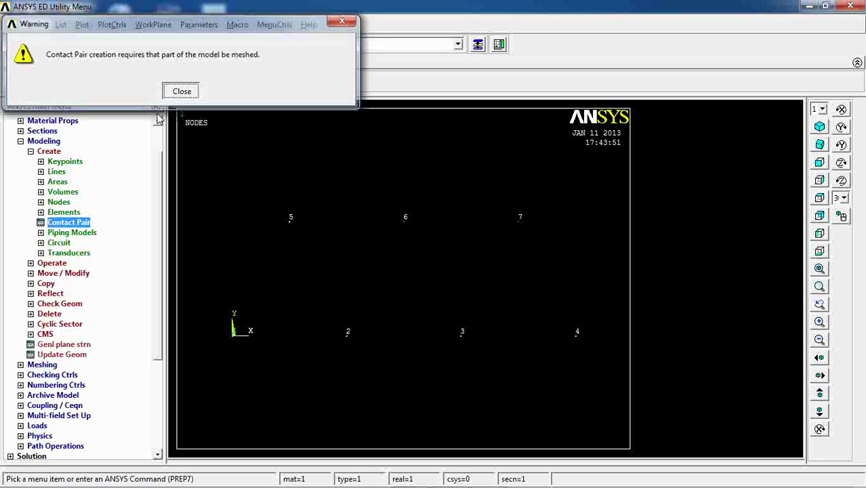
left_click(182, 91)
left_click(64, 212)
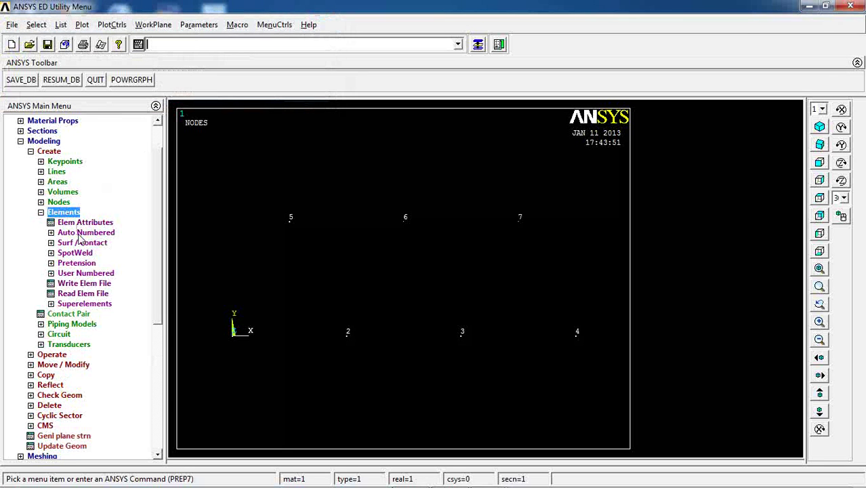
left_click(78, 234)
left_click(85, 242)
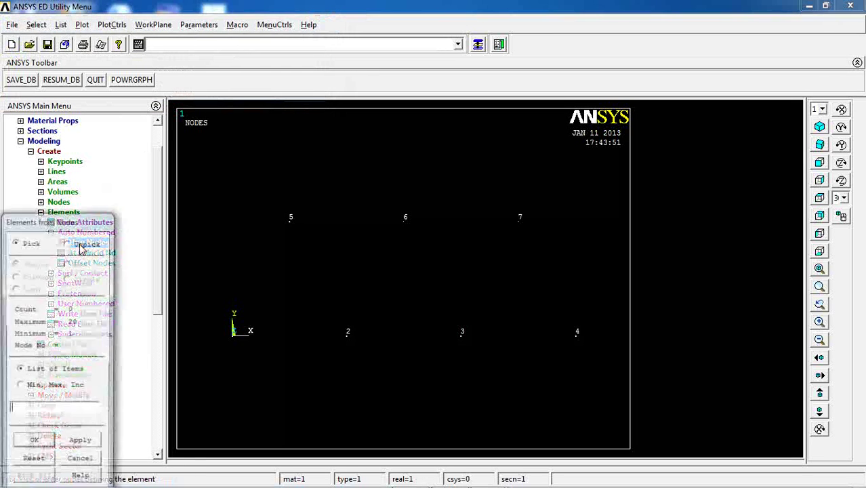
left_click(233, 359)
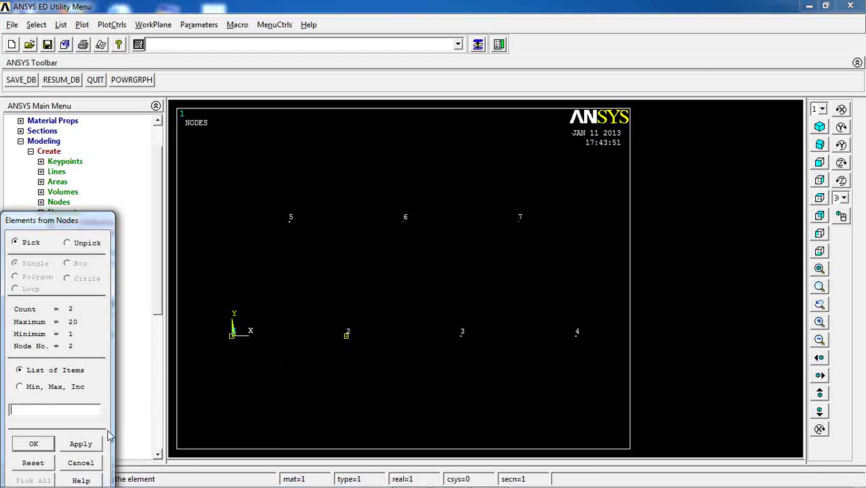
left_click(81, 443)
left_click(461, 333)
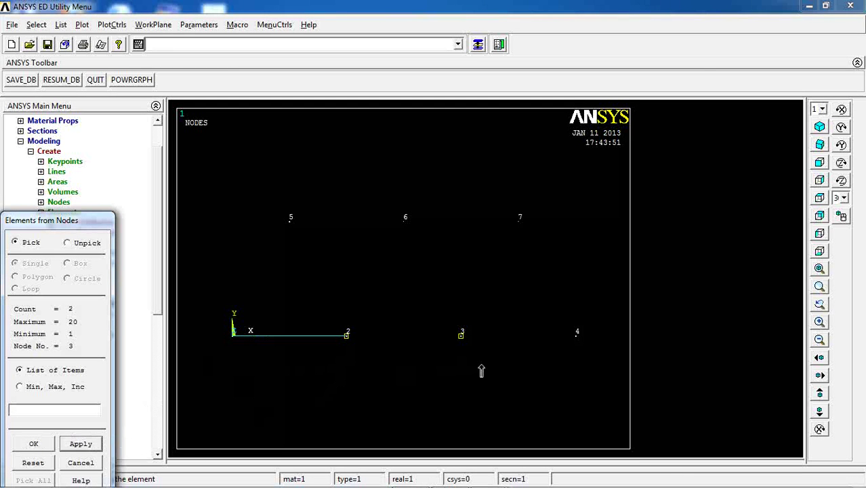
left_click(81, 443)
left_click(578, 366)
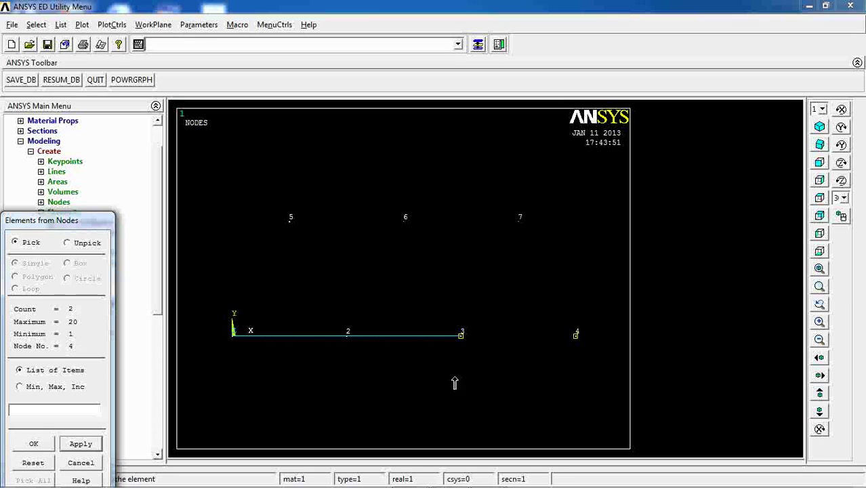
left_click(81, 443)
Create the truss's outer elements through node pairs 1-5, 5-6, 6-7 and 7-4.
left_click(222, 365)
left_click(290, 219)
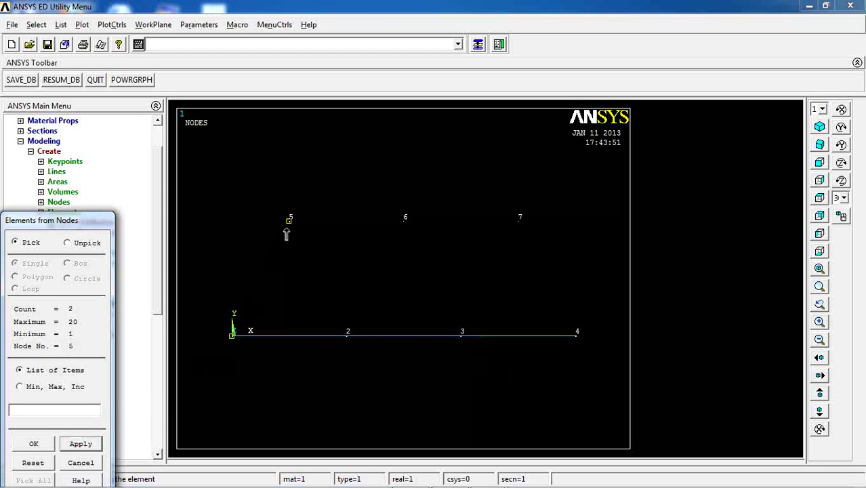
left_click(80, 443)
left_click(301, 226)
left_click(401, 237)
left_click(81, 444)
left_click(398, 249)
left_click(501, 243)
left_click(77, 445)
left_click(509, 252)
left_click(587, 373)
left_click(82, 445)
Create the inner diagonal elements through node pairs 5-2, 6-2, 6-3 and 3-7, finishing the element creation.
left_click(289, 238)
left_click(337, 339)
left_click(84, 444)
left_click(399, 267)
left_click(352, 347)
left_click(81, 443)
left_click(405, 256)
left_click(458, 342)
left_click(81, 444)
left_click(455, 331)
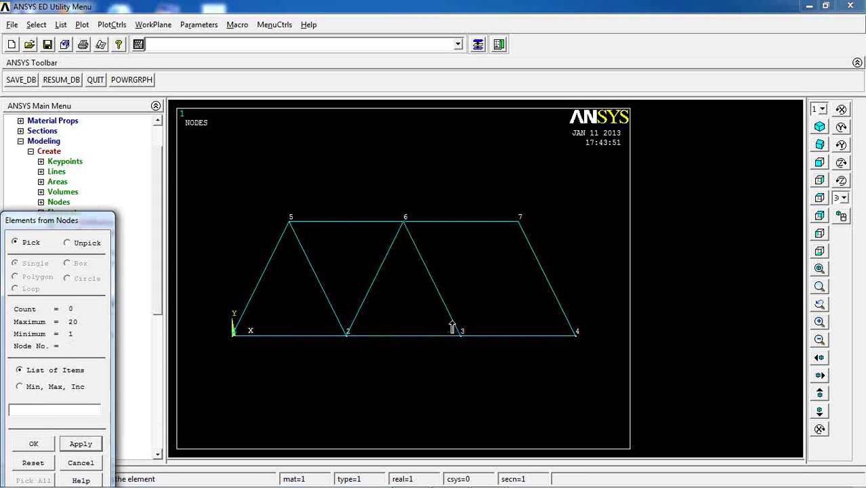
left_click(517, 221)
left_click(52, 443)
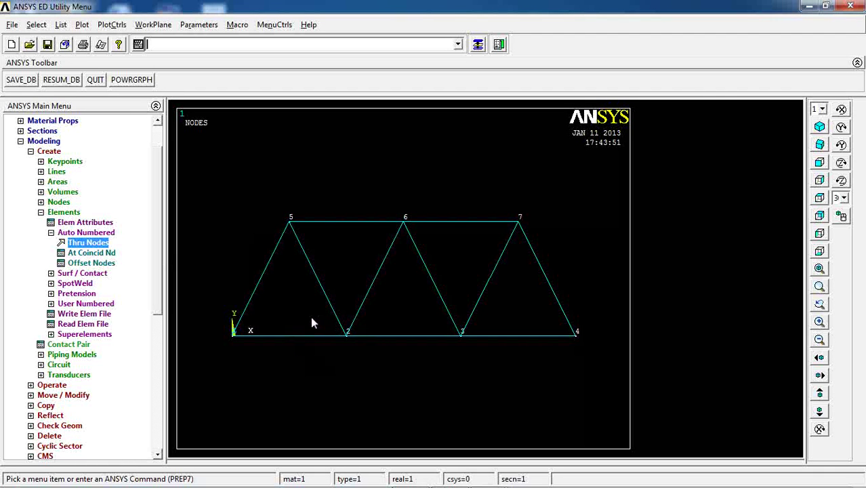
Set the type of the new analysis to Static.
left_click(43, 141)
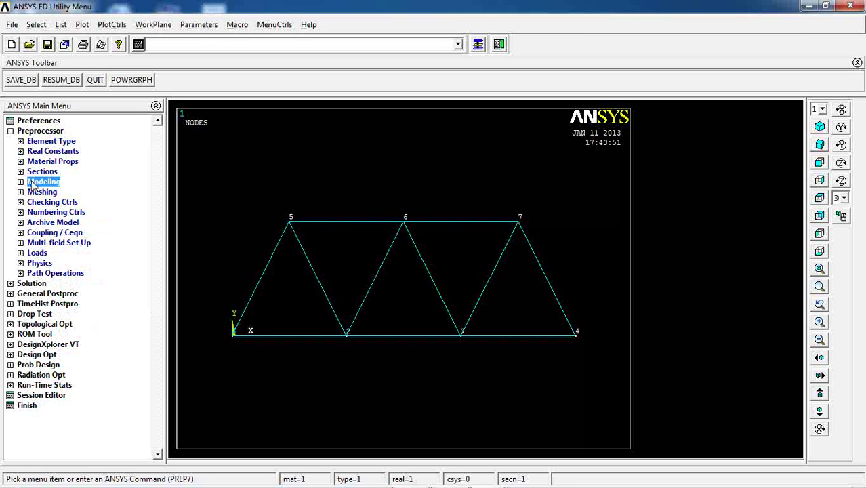
left_click(37, 254)
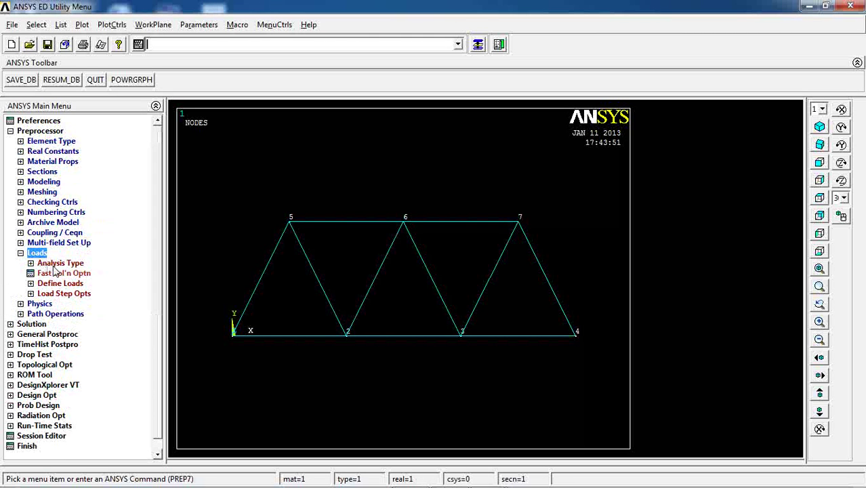
left_click(58, 262)
left_click(64, 273)
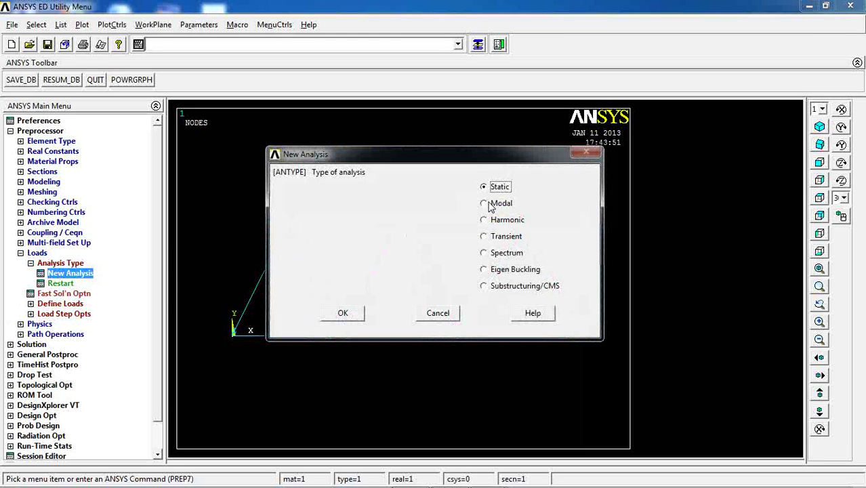
left_click(327, 315)
left_click(77, 267)
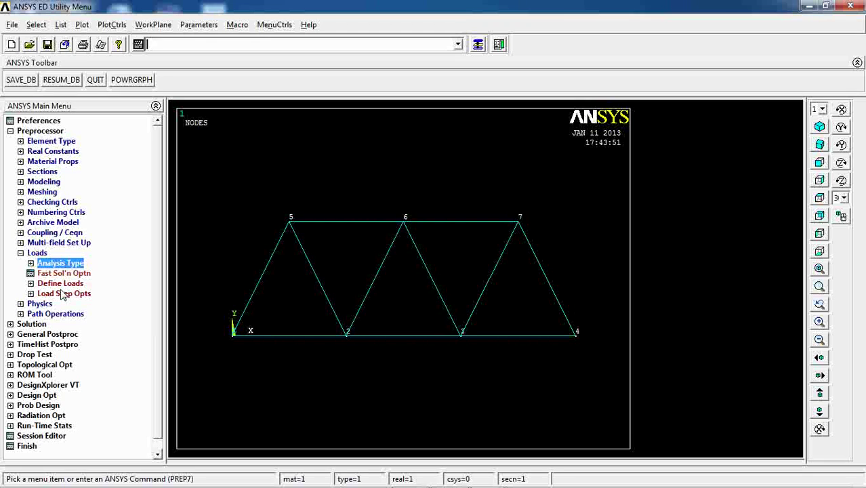
Constrain node 1 of the truss in both UX and UY with a constant displacement value of 0.
left_click(61, 284)
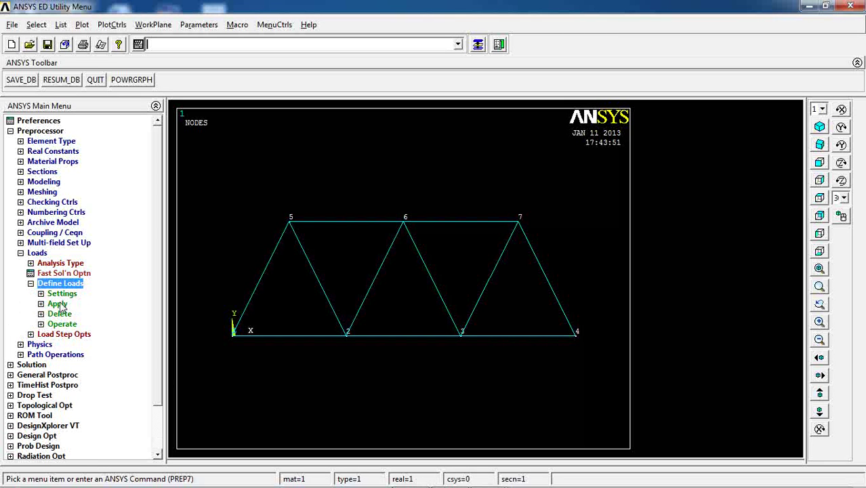
left_click(59, 304)
left_click(75, 315)
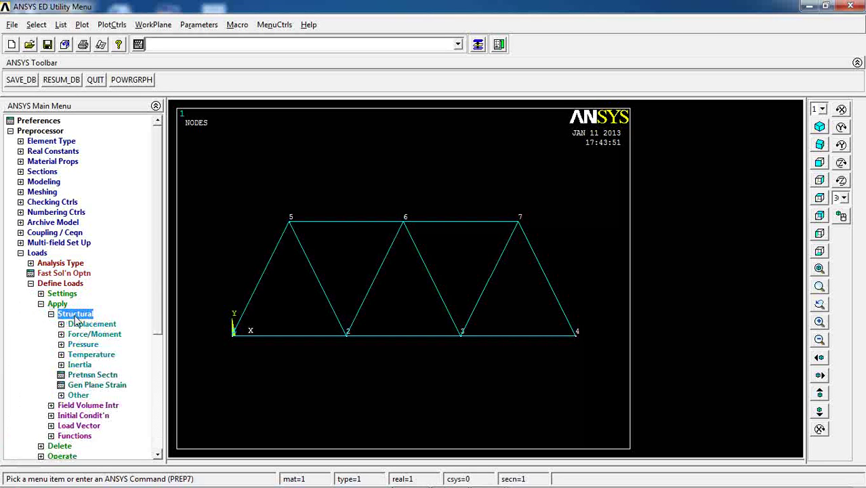
scroll(153, 318, "down", 3)
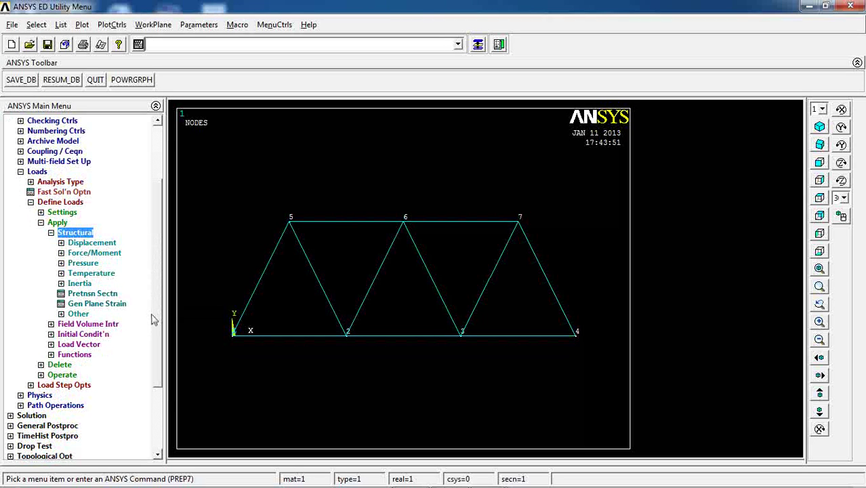
left_click(102, 243)
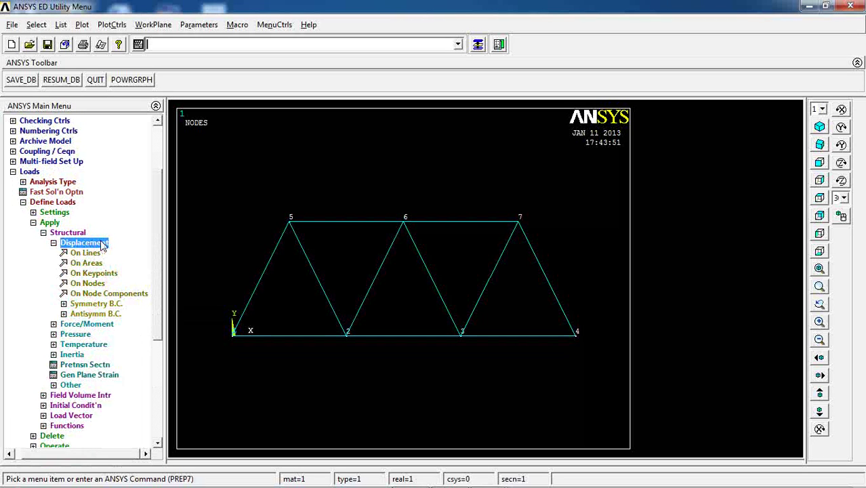
left_click(88, 283)
left_click(233, 342)
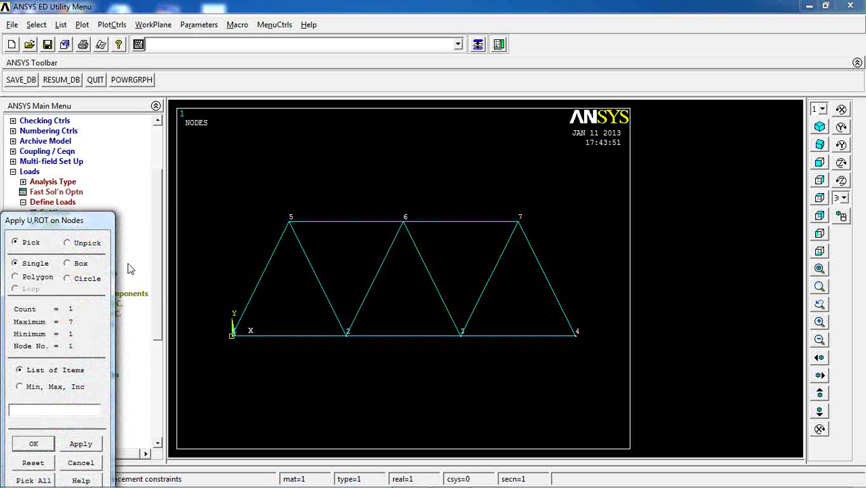
left_click_drag(95, 229, 163, 95)
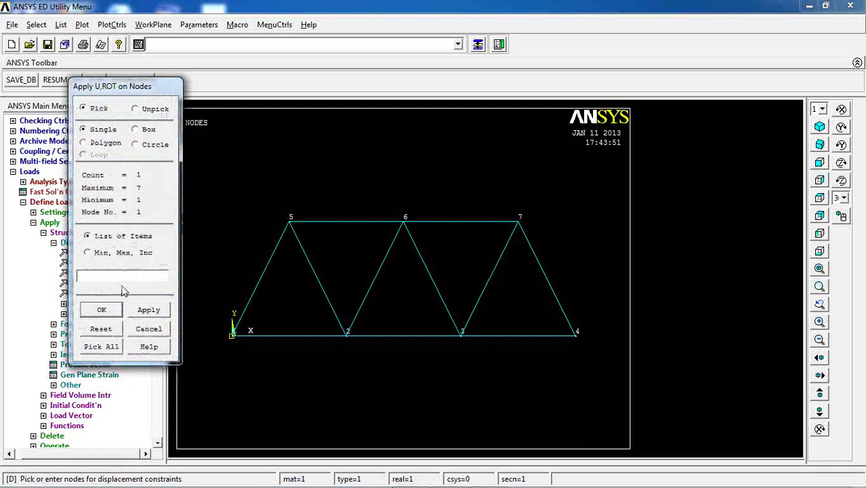
left_click(102, 309)
left_click(497, 196)
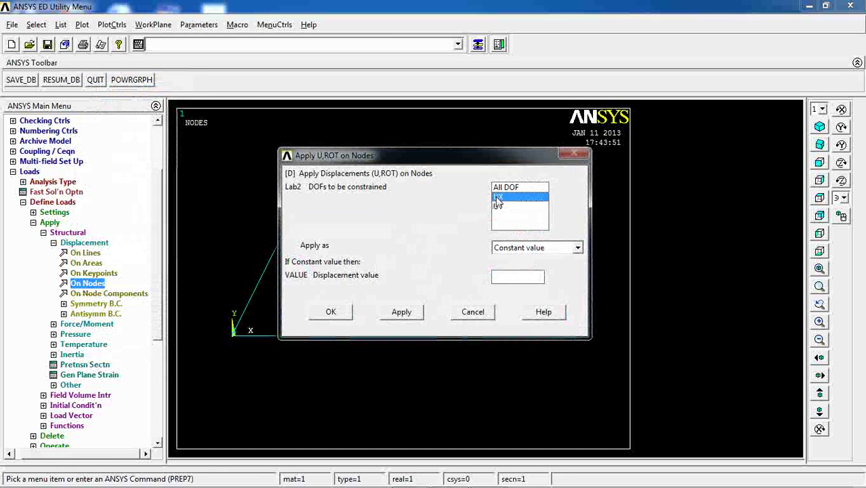
left_click(498, 206)
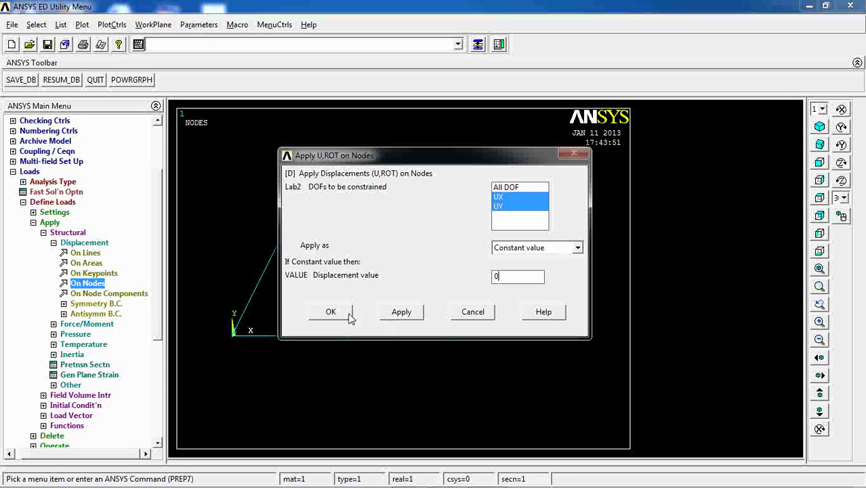
left_click(400, 315)
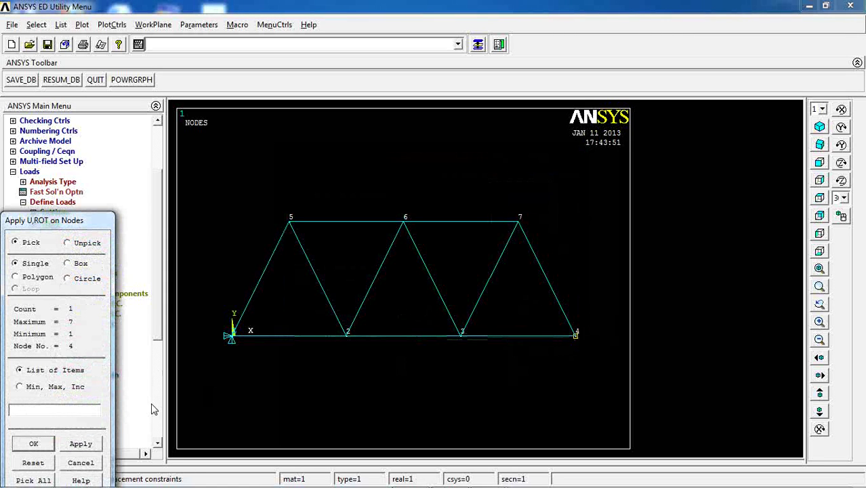
Constrain node 4 in UY only with a constant displacement value of 0.
left_click(80, 443)
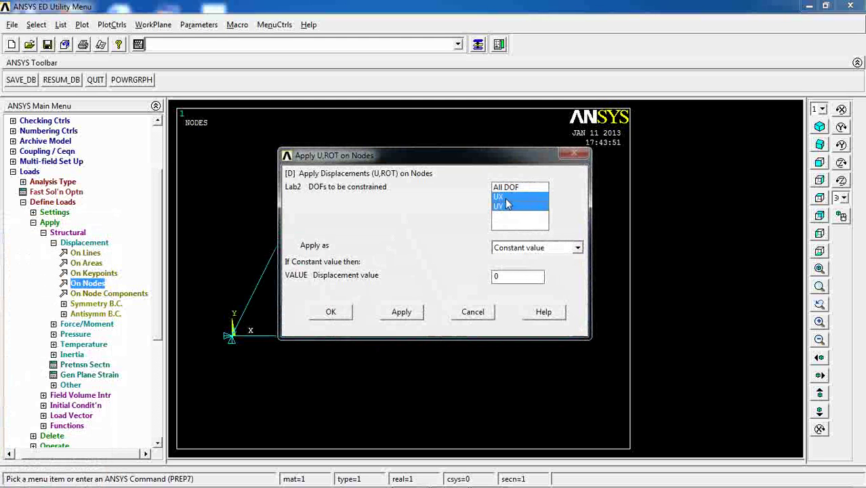
left_click(505, 204)
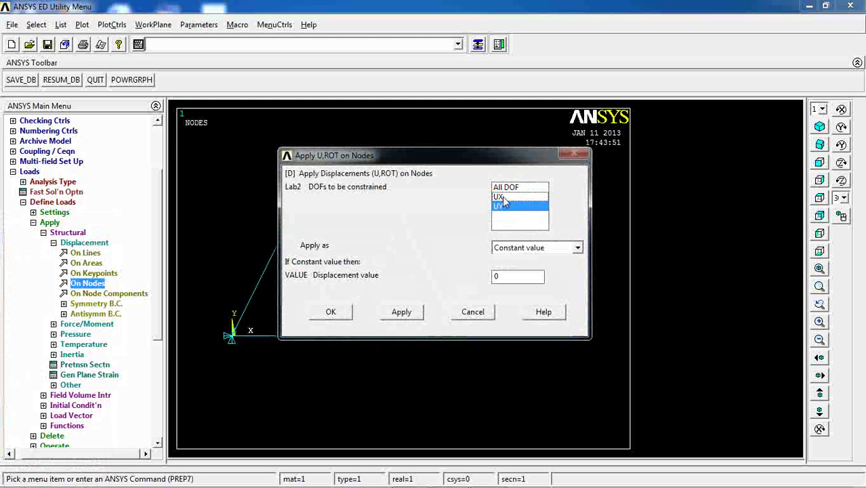
left_click(333, 313)
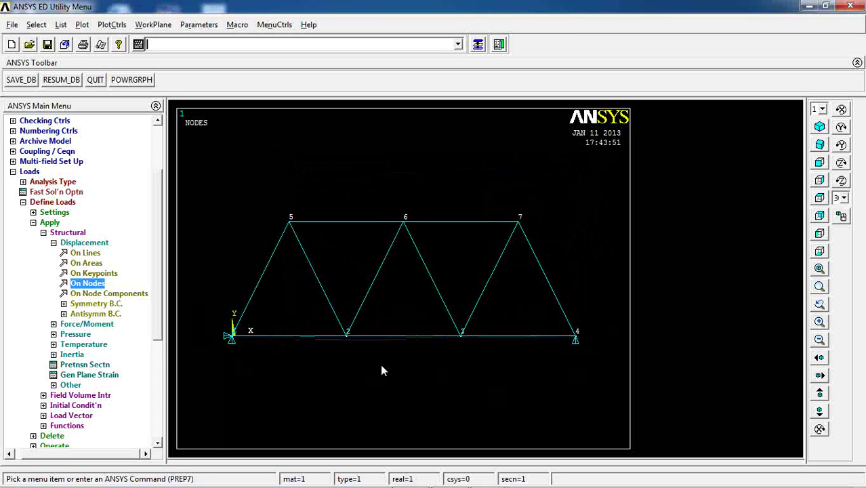
Apply a constant force of -200 in the FY direction on node 5.
left_click(67, 244)
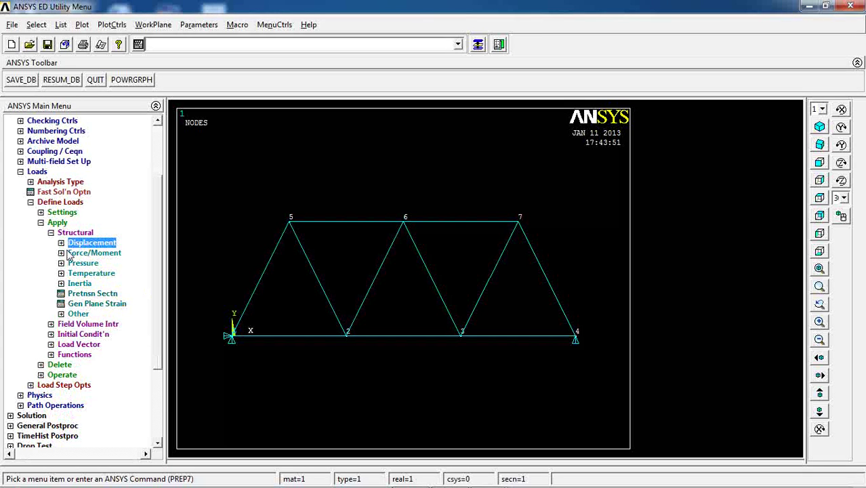
left_click(86, 253)
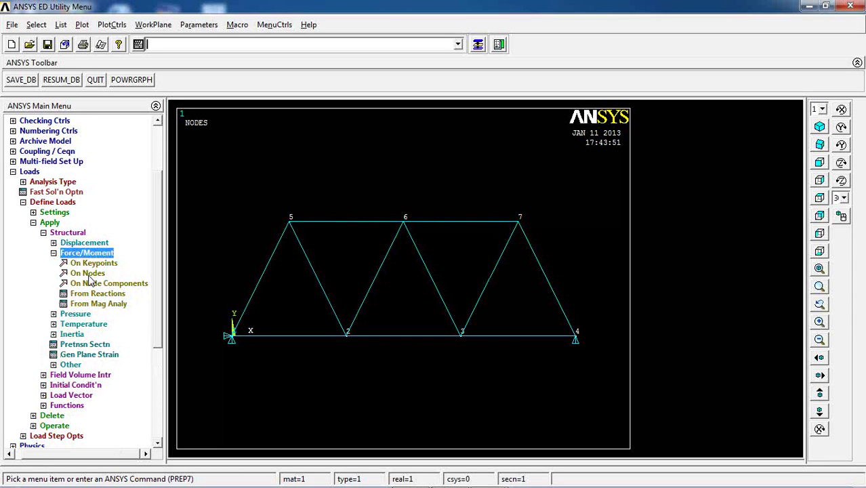
left_click(88, 273)
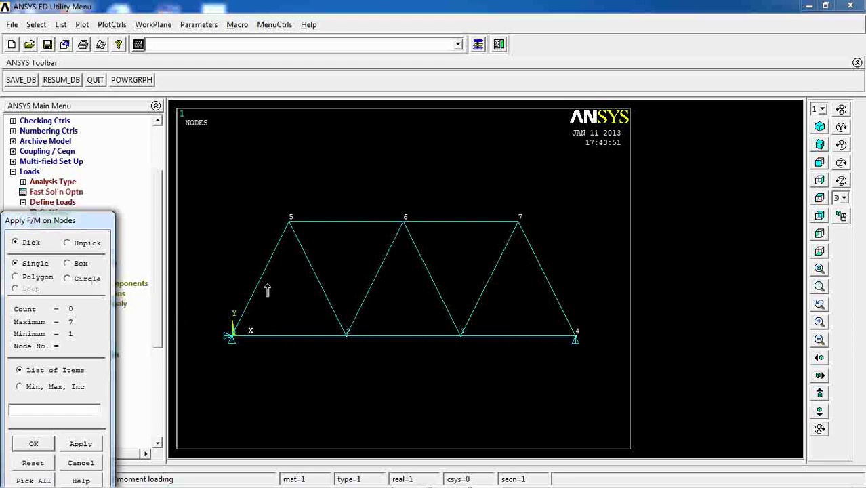
left_click(290, 229)
left_click(53, 443)
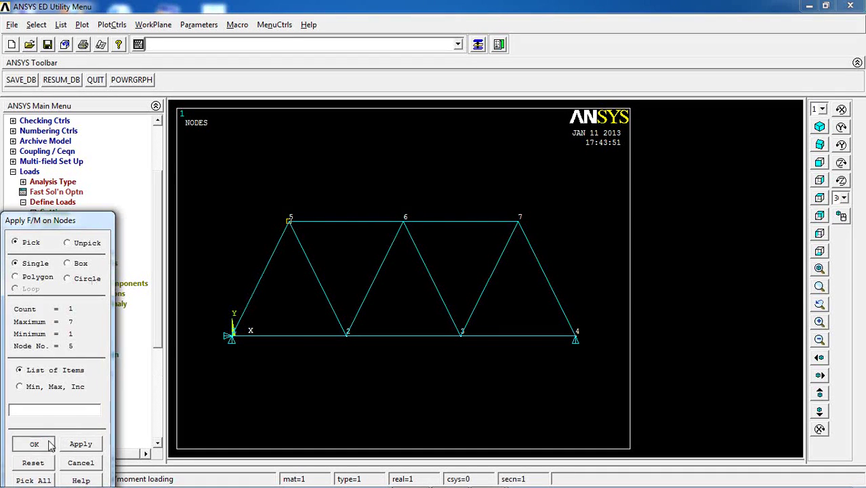
left_click(524, 212)
left_click(506, 230)
left_click(507, 260)
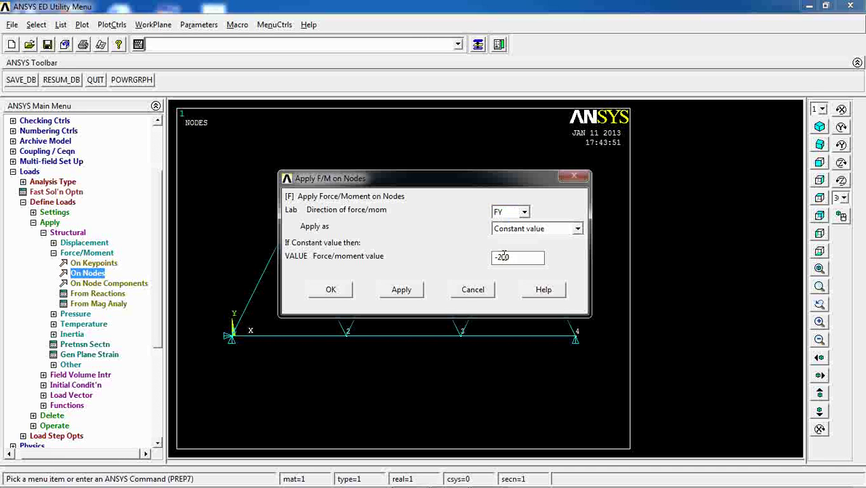
left_click_drag(504, 185, 645, 48)
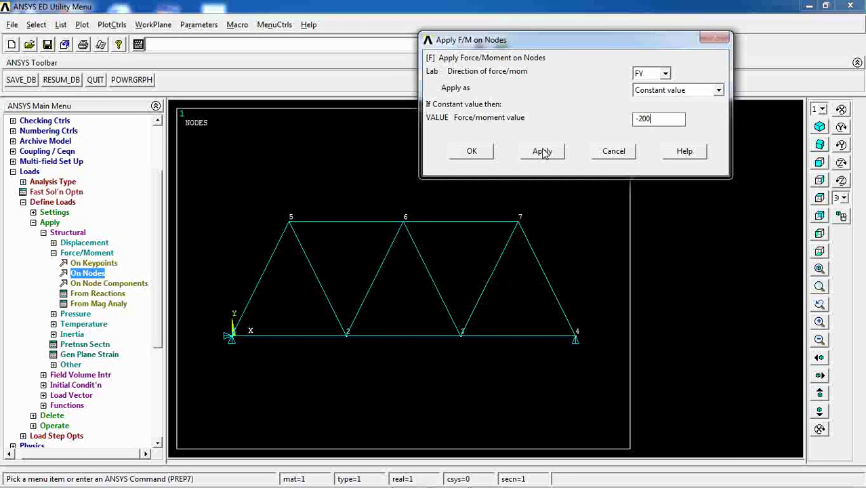
left_click(491, 155)
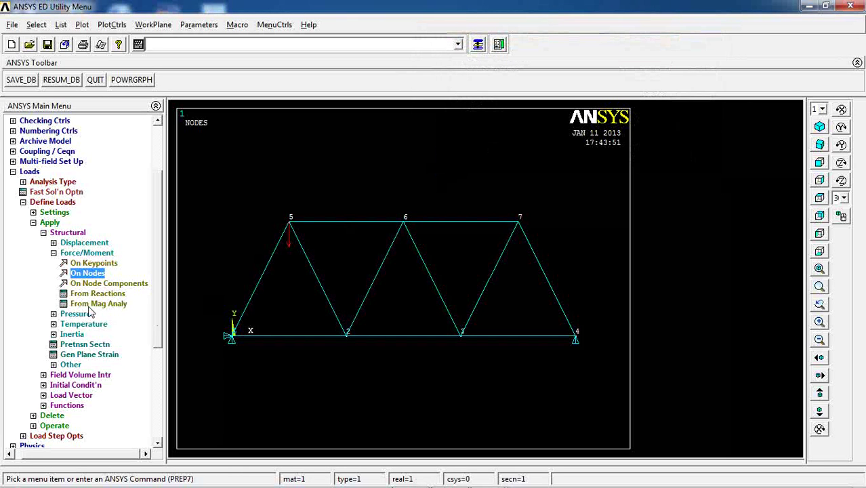
Apply a constant force of -50 in the FX direction on node 7.
left_click(86, 273)
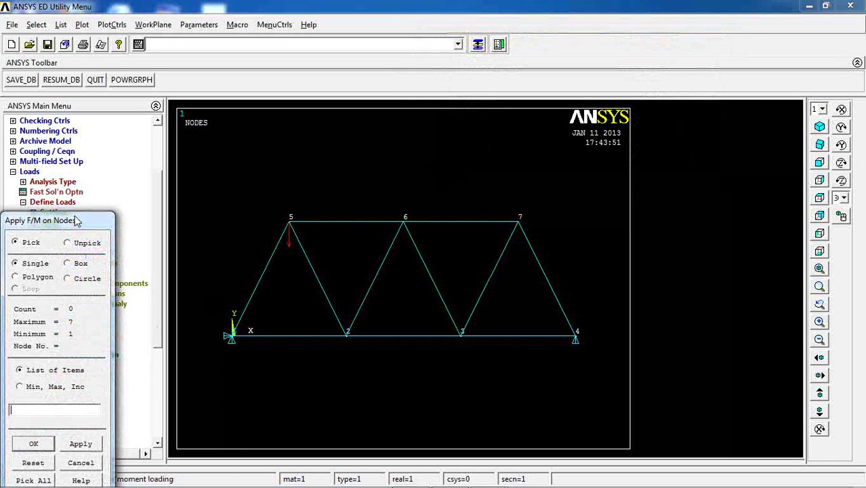
left_click_drag(74, 220, 102, 170)
left_click(523, 230)
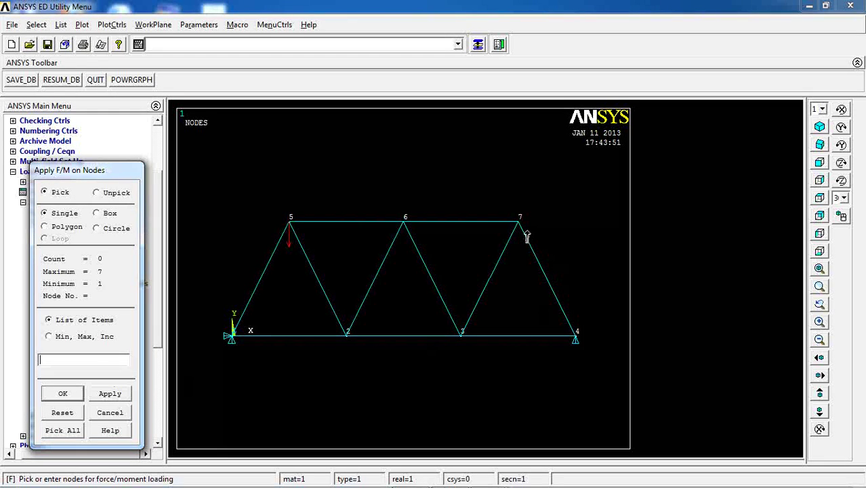
left_click(63, 392)
left_click(522, 212)
left_click(507, 229)
left_click_drag(518, 257, 493, 260)
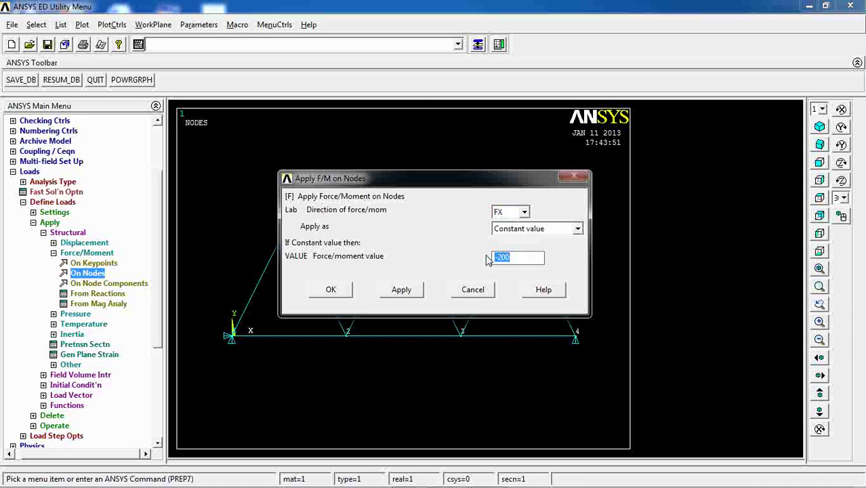
type("-50")
left_click(338, 289)
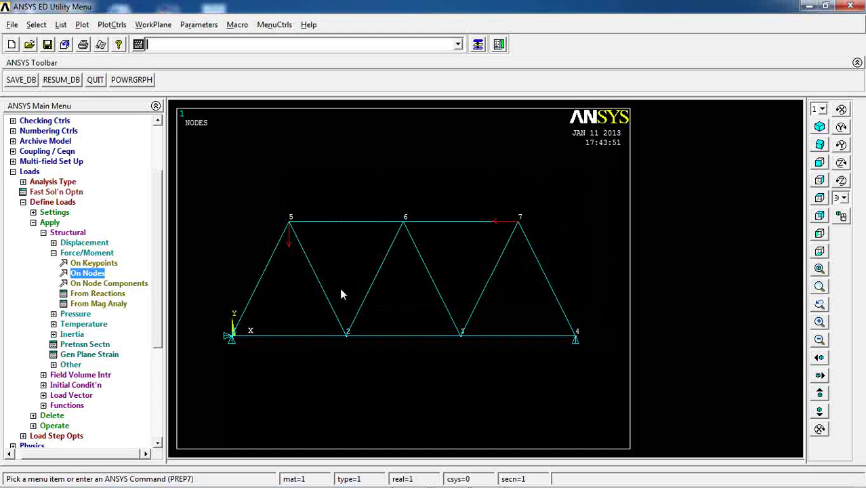
Solve the current load step and dismiss the completion note and the solution status window.
left_click(26, 172)
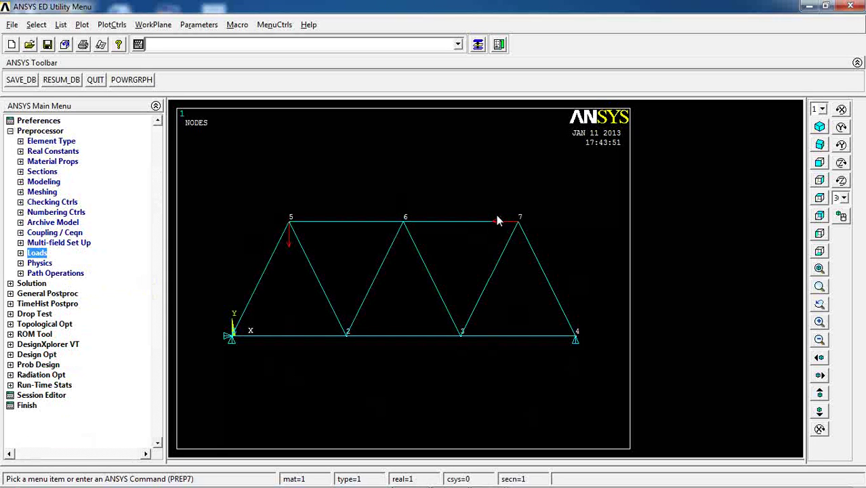
left_click(27, 284)
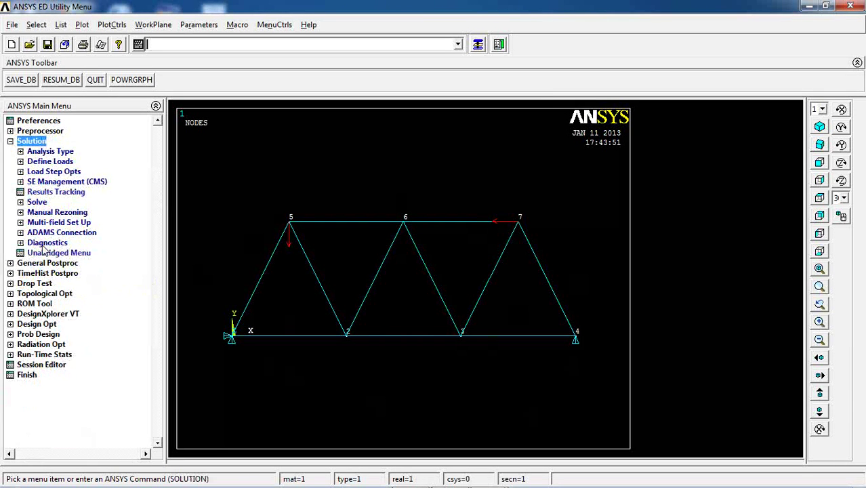
left_click(36, 202)
left_click(56, 212)
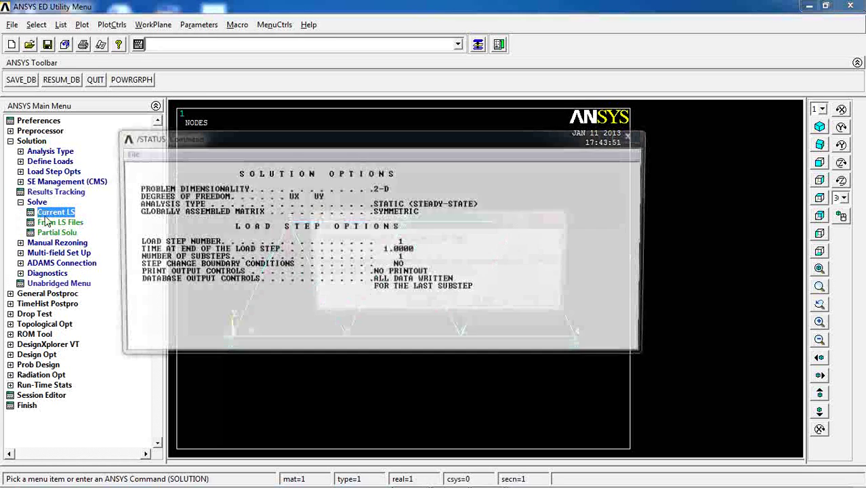
left_click(426, 300)
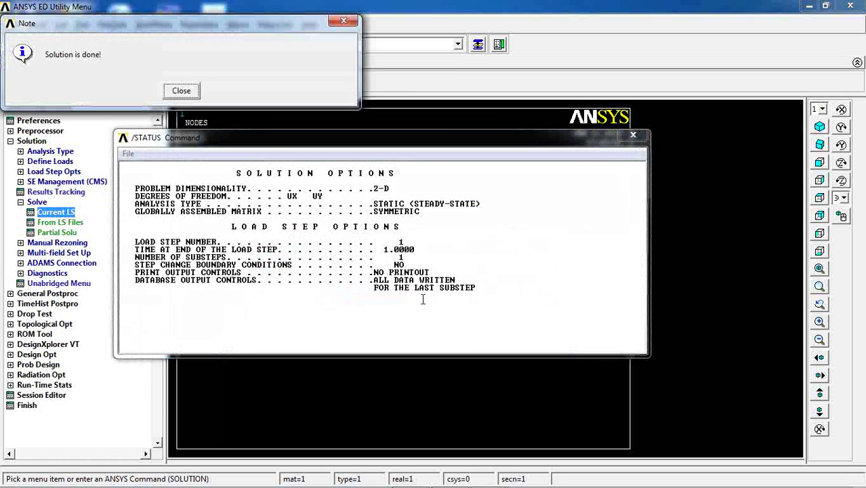
left_click(187, 95)
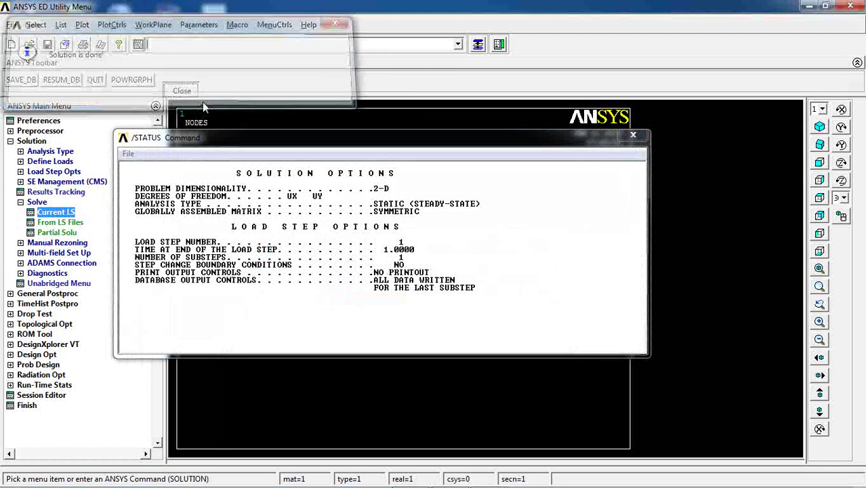
left_click(625, 135)
Plot the truss's deformed shape together with its undeformed shape in the general postprocessor.
double_click(31, 141)
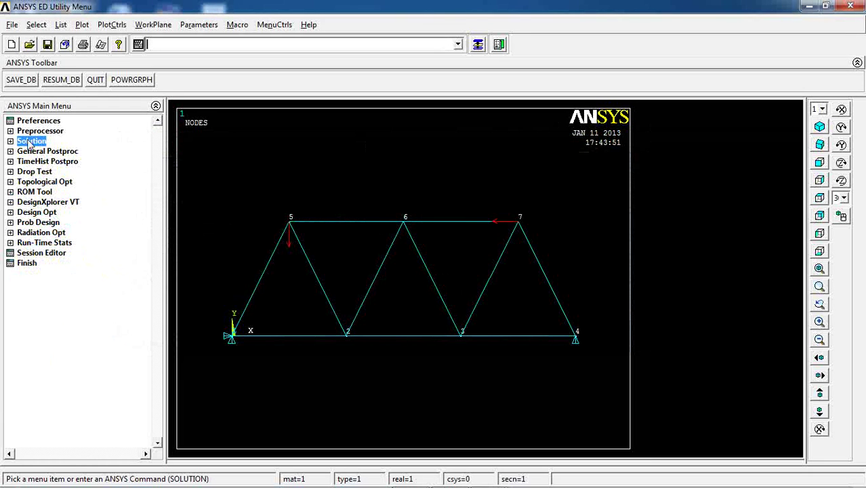
left_click(72, 152)
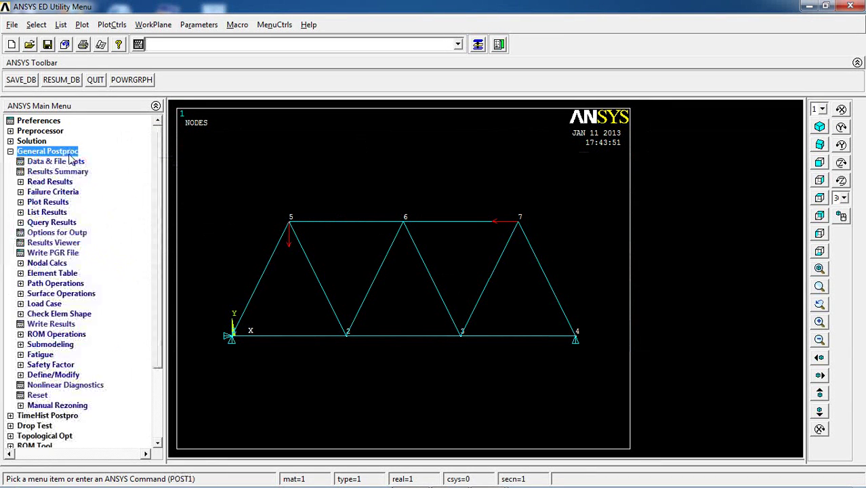
left_click(49, 202)
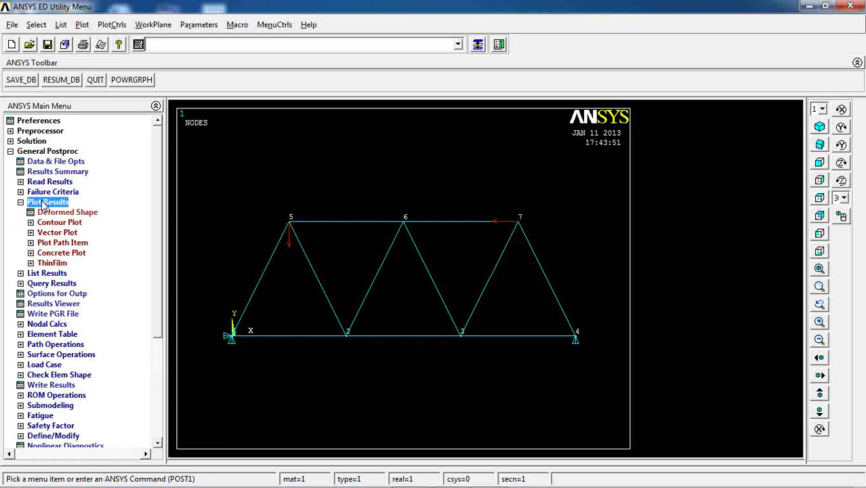
left_click(51, 213)
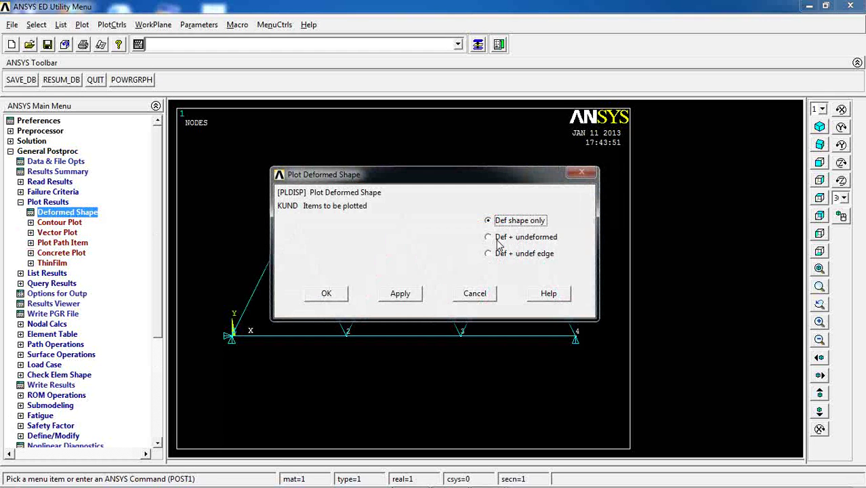
left_click(502, 238)
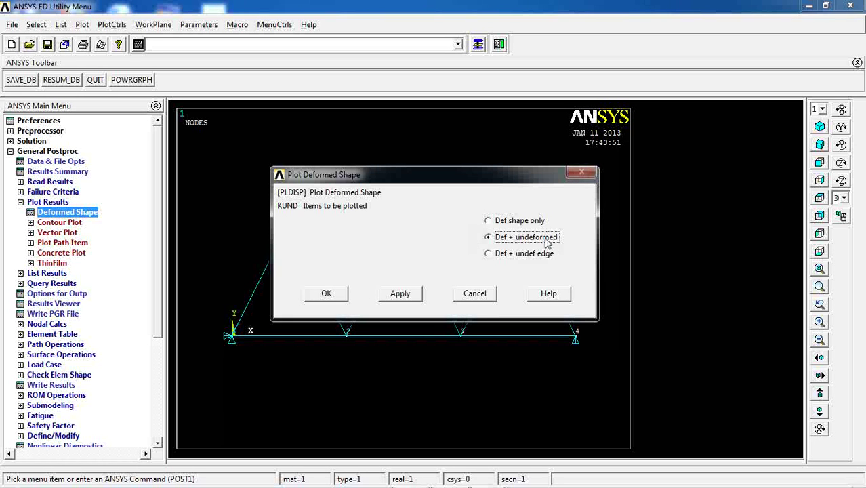
left_click(334, 296)
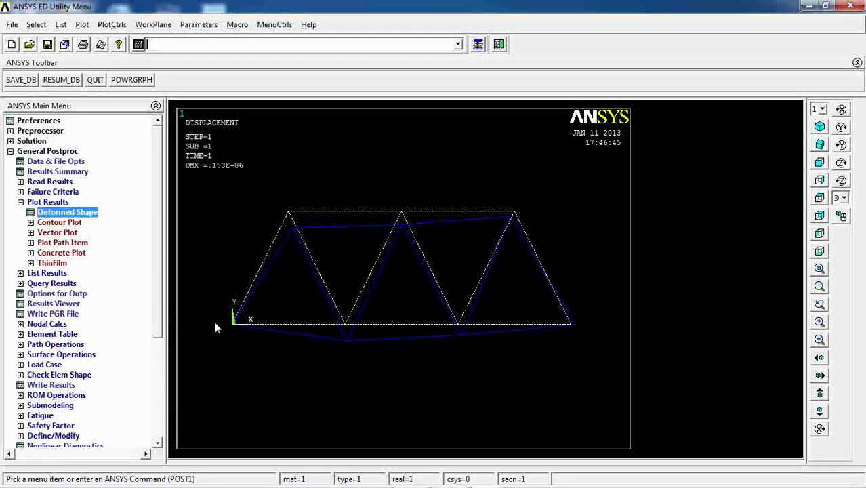
Plot the nodal solution contour of the displacement vector sum on the deformed truss.
left_click(66, 223)
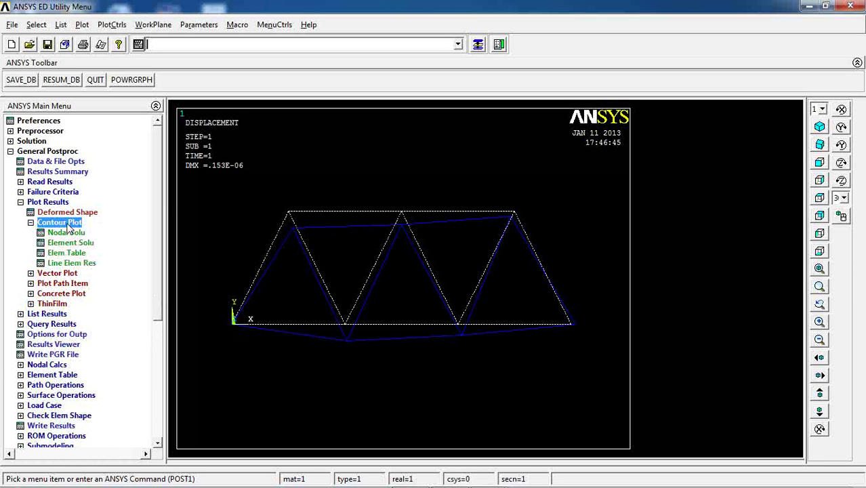
left_click(61, 233)
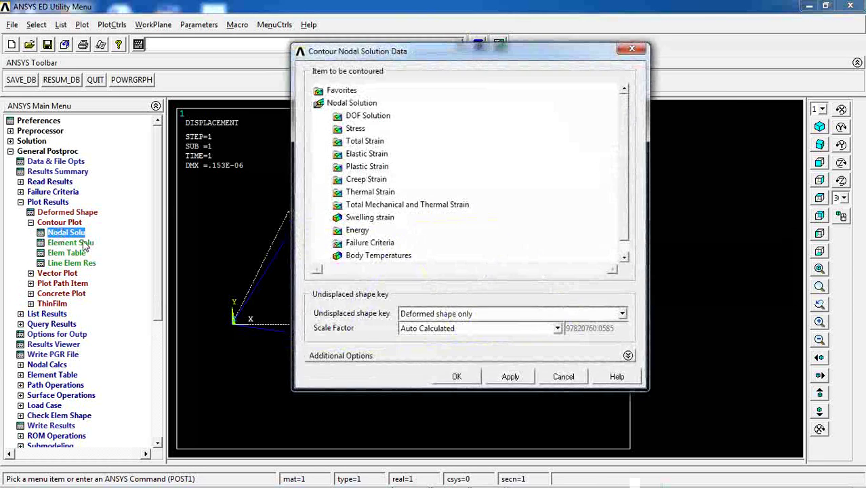
left_click(351, 117)
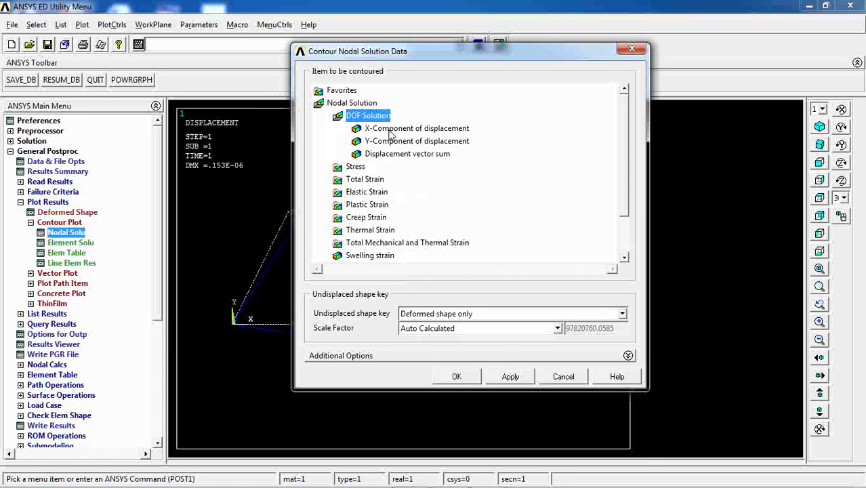
left_click(392, 161)
left_click(457, 376)
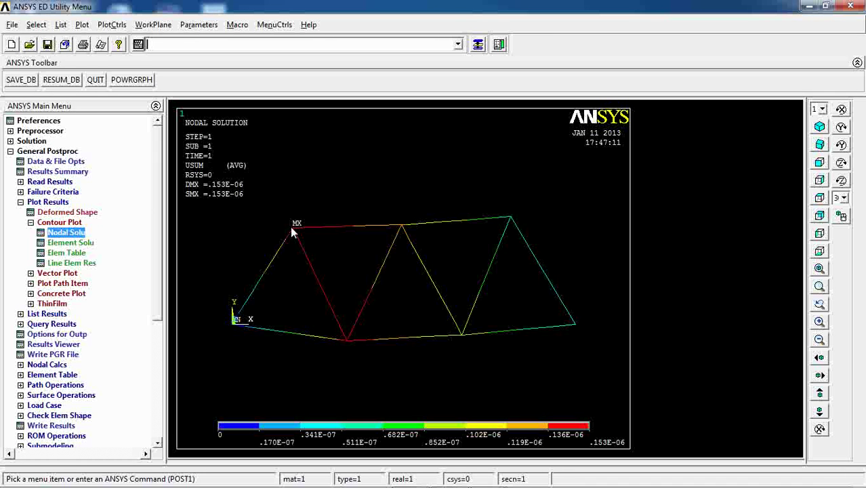
Plot the nodal contour of the Y-component of displacement, followed by the contour of the X-component.
left_click(66, 232)
left_click(371, 144)
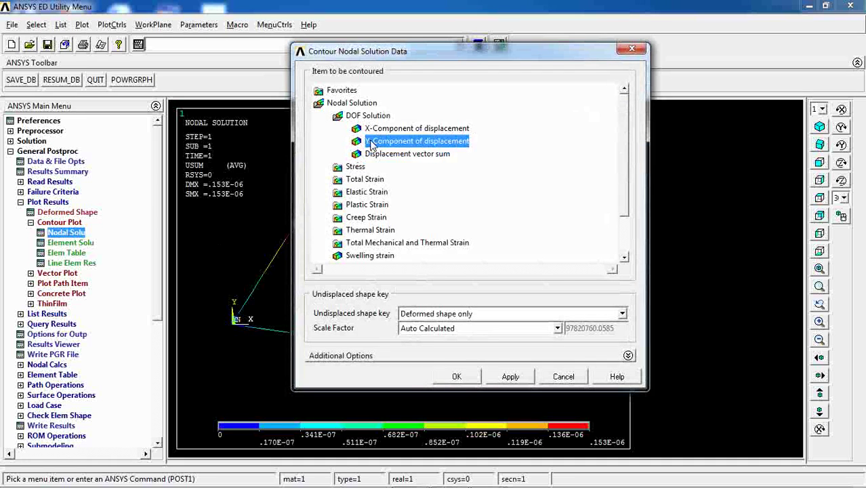
left_click(457, 377)
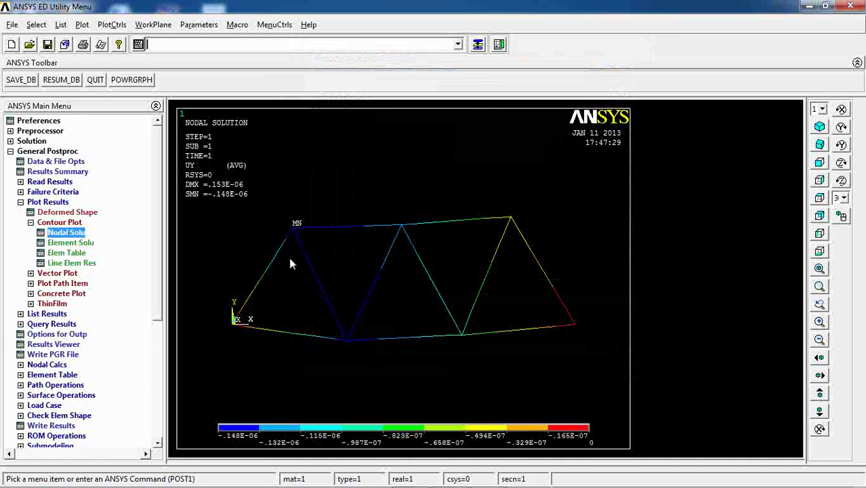
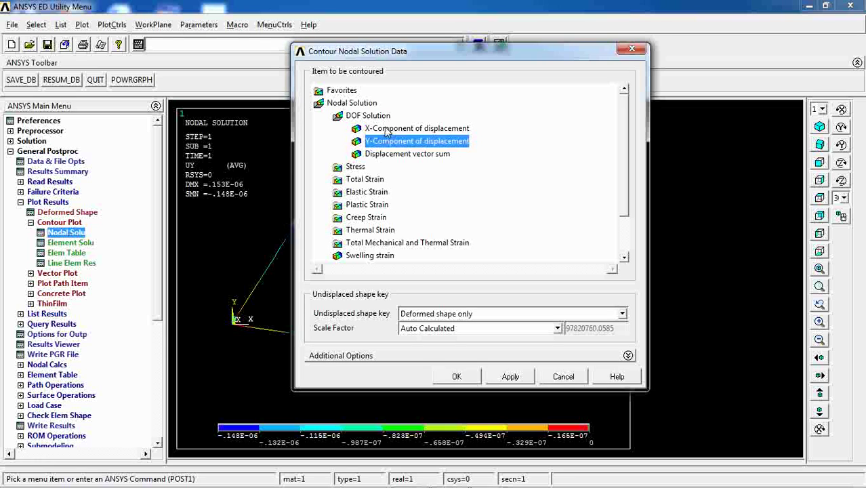
left_click(459, 378)
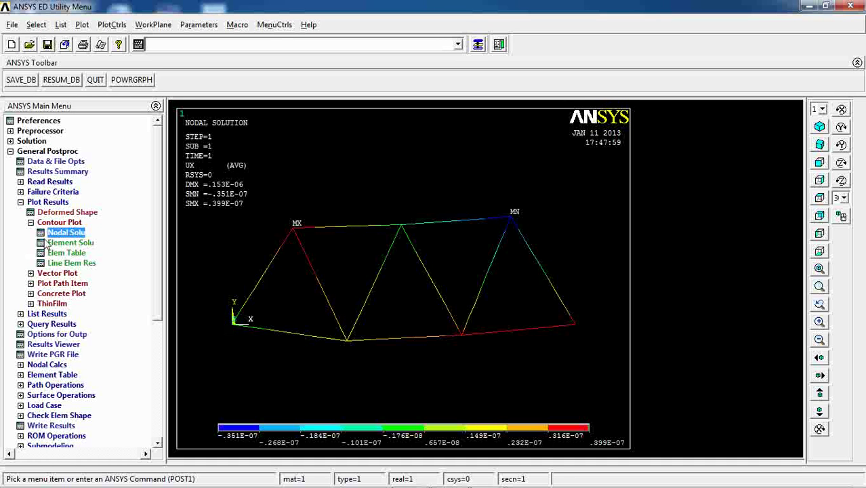
List the reaction solution for all items.
left_click(57, 224)
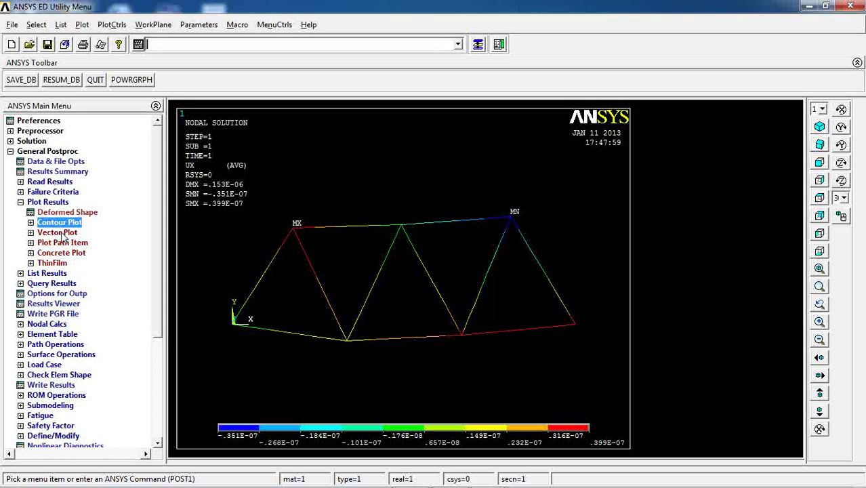
left_click_drag(161, 161, 161, 198)
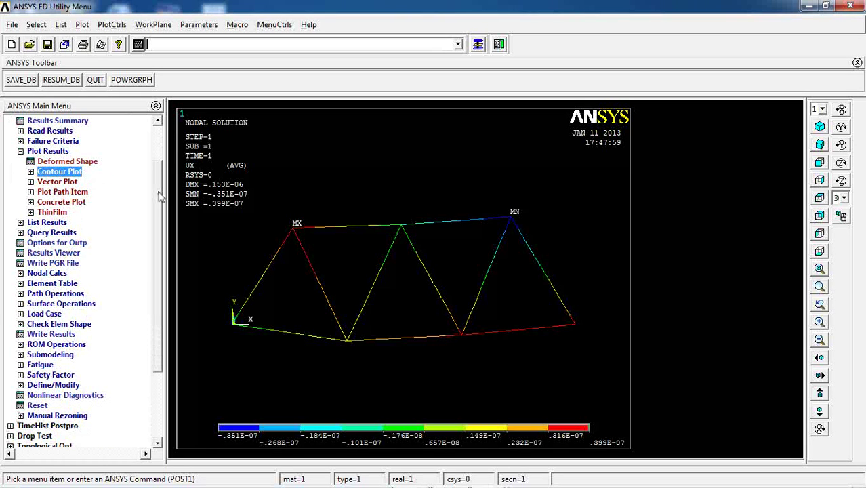
left_click(41, 222)
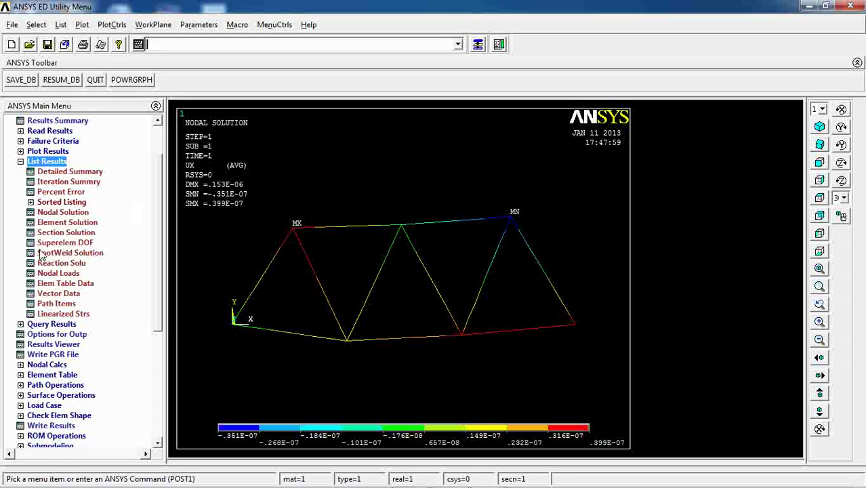
left_click(58, 264)
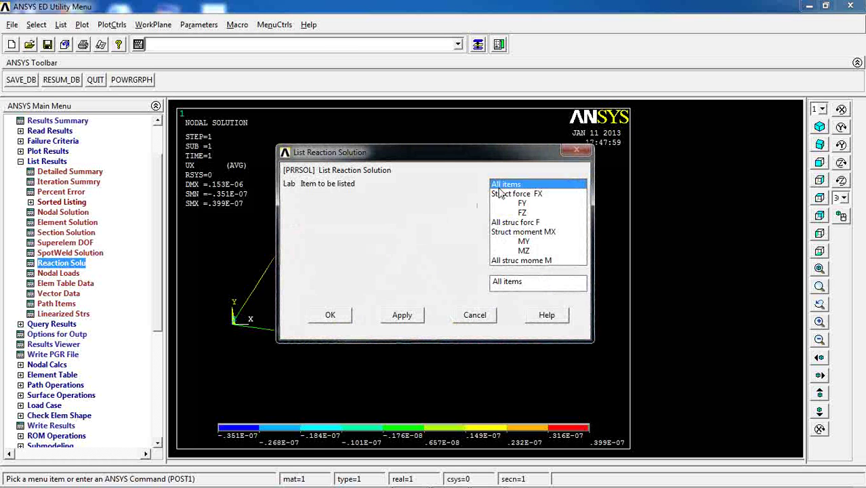
left_click(329, 316)
Examine the FX and FY reactions at the supported nodes and their total values against the truss plot, and close the listing.
left_click_drag(284, 145, 272, 19)
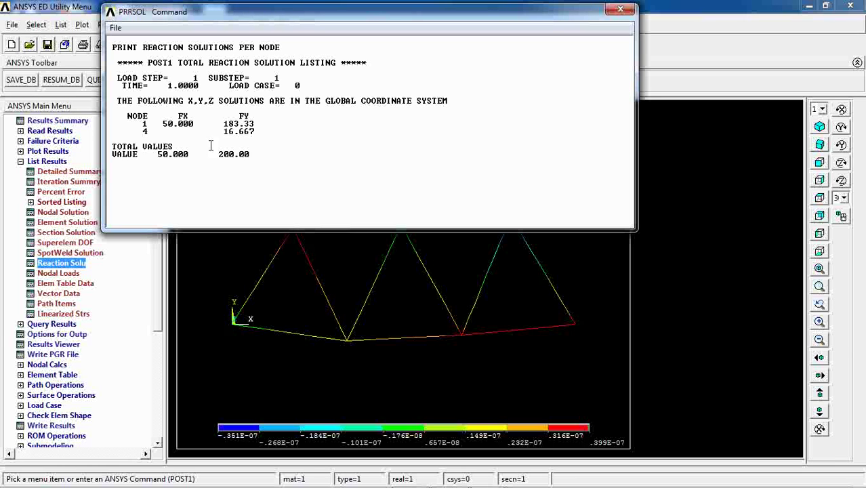
left_click_drag(162, 124, 183, 124)
left_click(169, 123)
left_click_drag(164, 123, 264, 125)
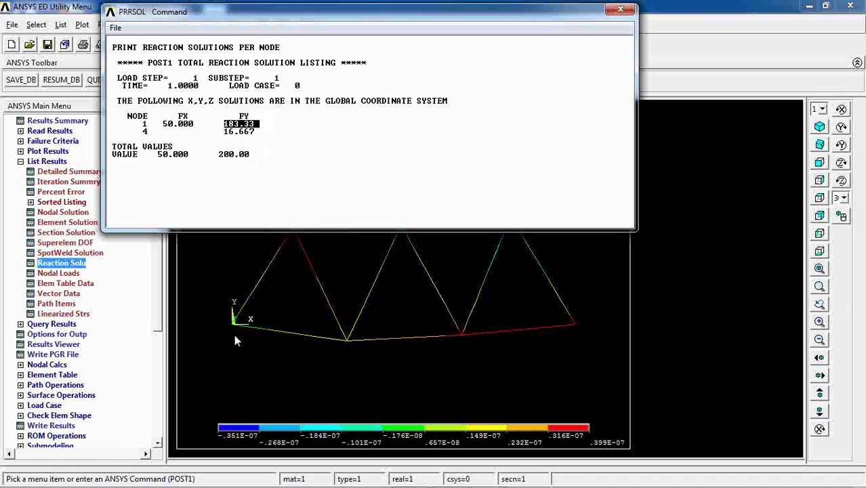
left_click_drag(348, 13, 443, 321)
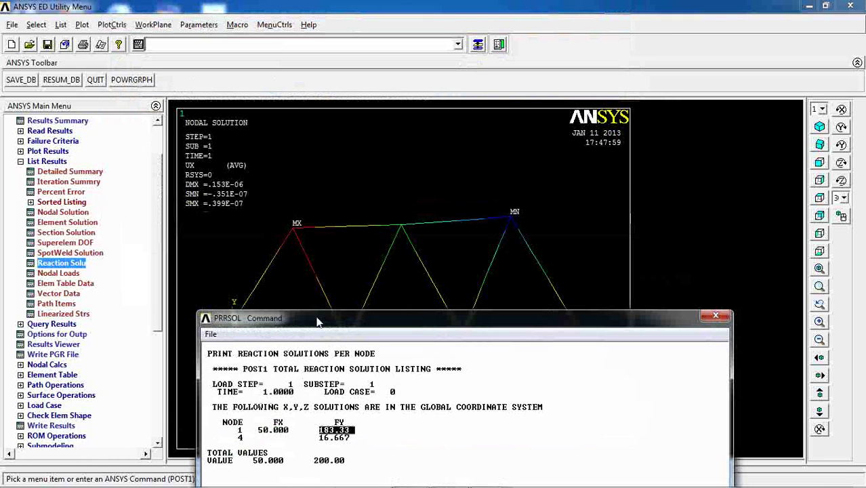
left_click_drag(318, 318, 439, 170)
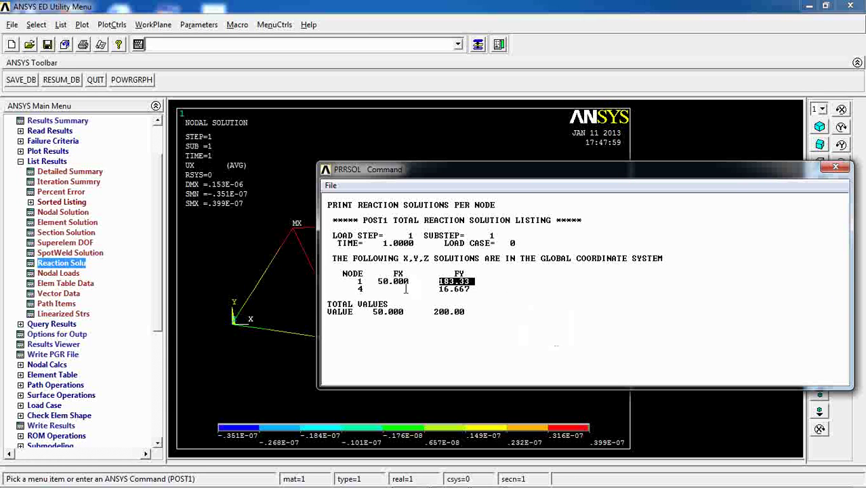
left_click_drag(500, 175, 209, 21)
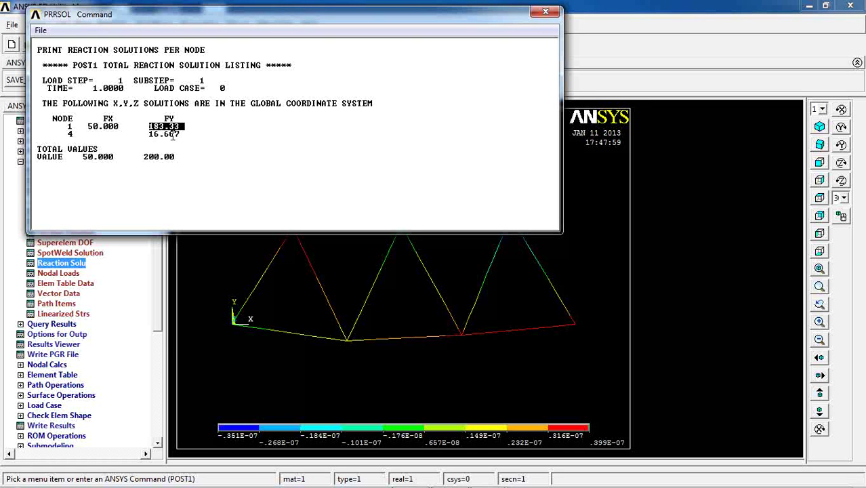
left_click_drag(51, 159, 189, 168)
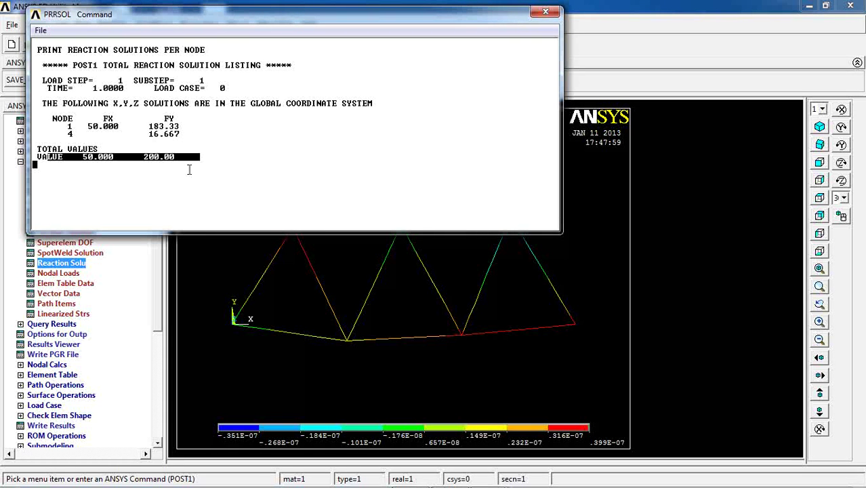
left_click(119, 169)
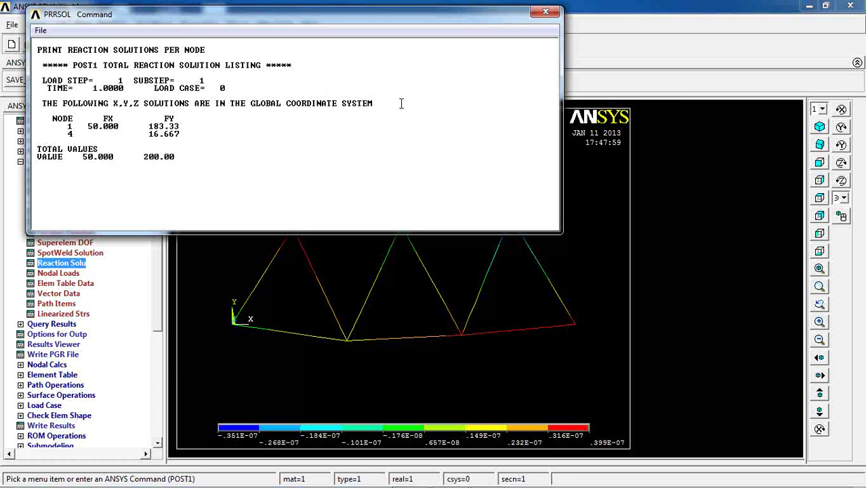
left_click(545, 13)
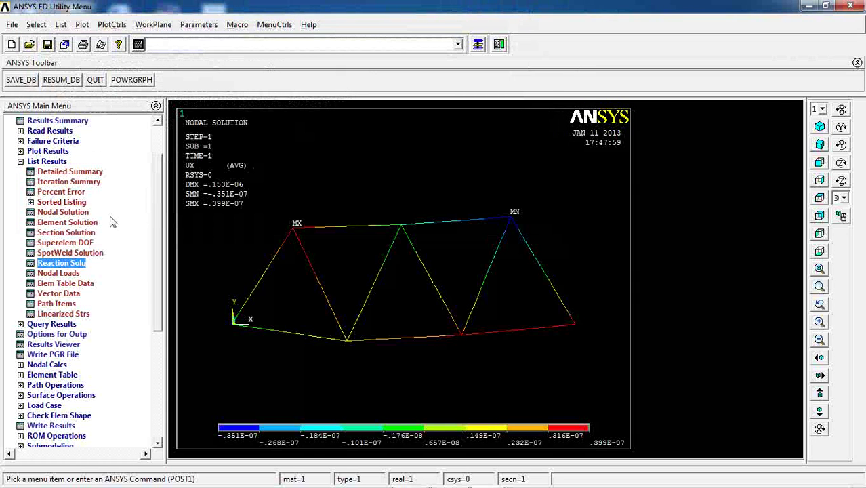
List the nodal solution for the X-component of displacement, review the UX values of the nodes, and close the listing.
left_click(51, 216)
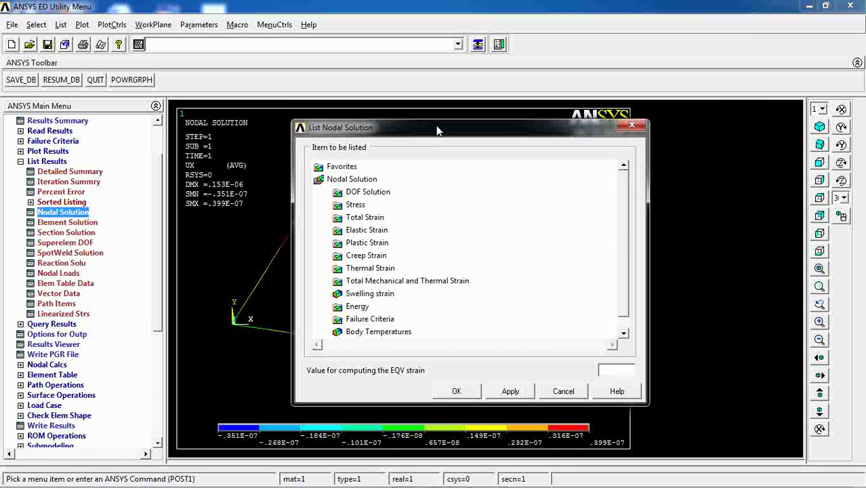
left_click_drag(443, 122, 555, 43)
double_click(486, 109)
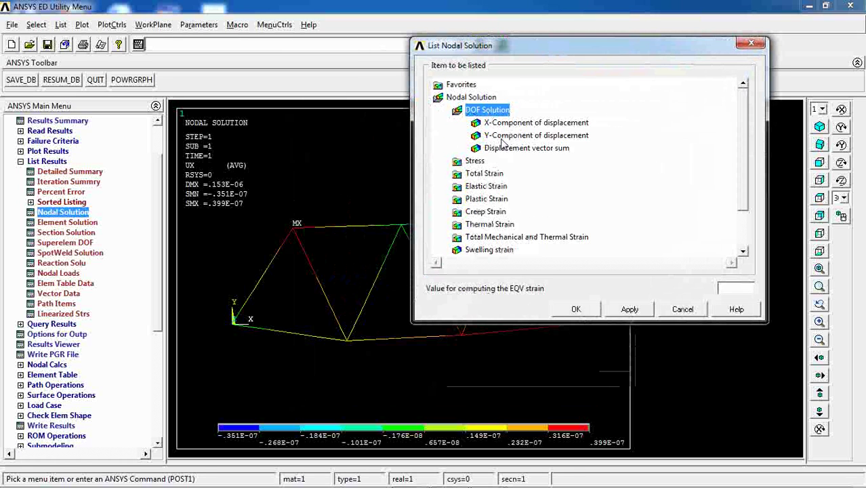
left_click(513, 123)
left_click(576, 309)
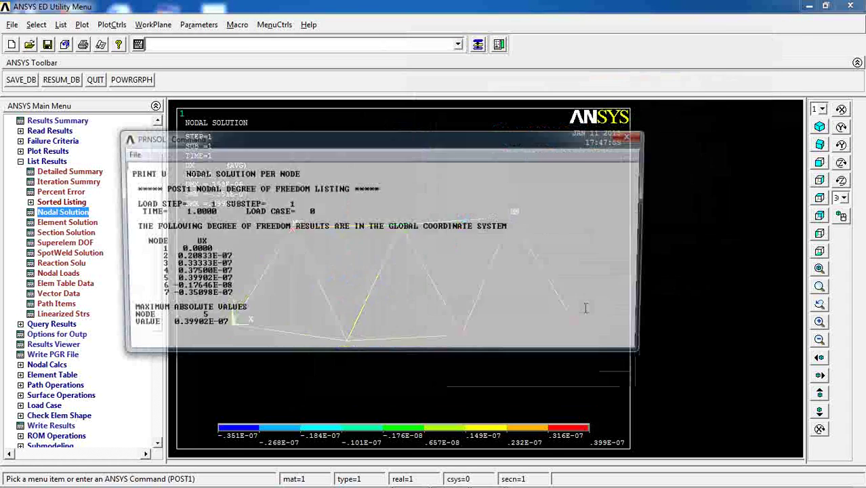
left_click_drag(300, 145, 253, 9)
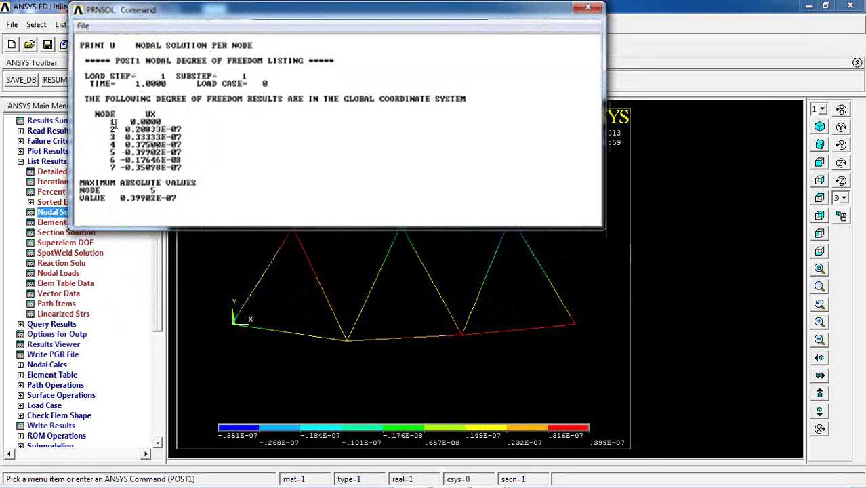
left_click_drag(131, 121, 193, 168)
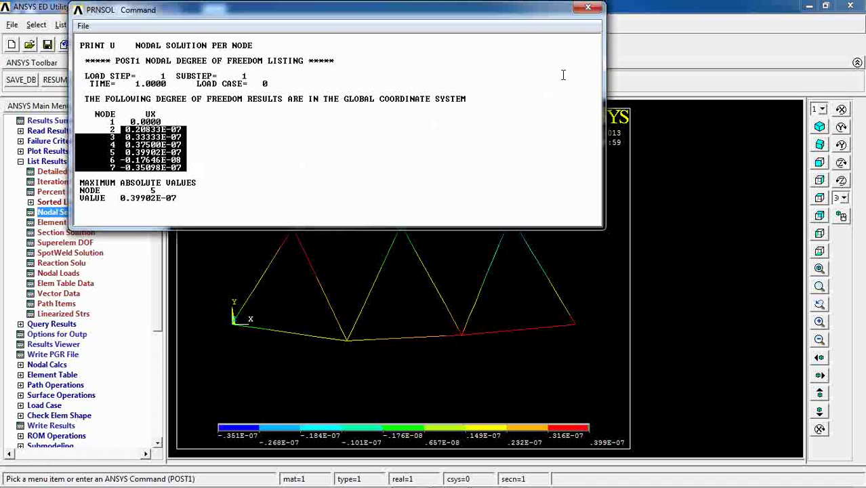
left_click(587, 7)
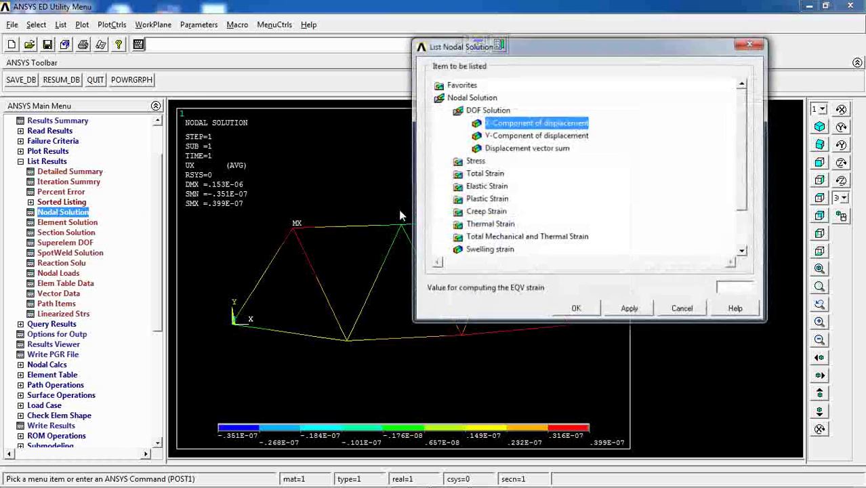
List the nodal solution for the Y-component of displacement, review the UY values of the nodes, and close the listing.
left_click(535, 135)
left_click(576, 311)
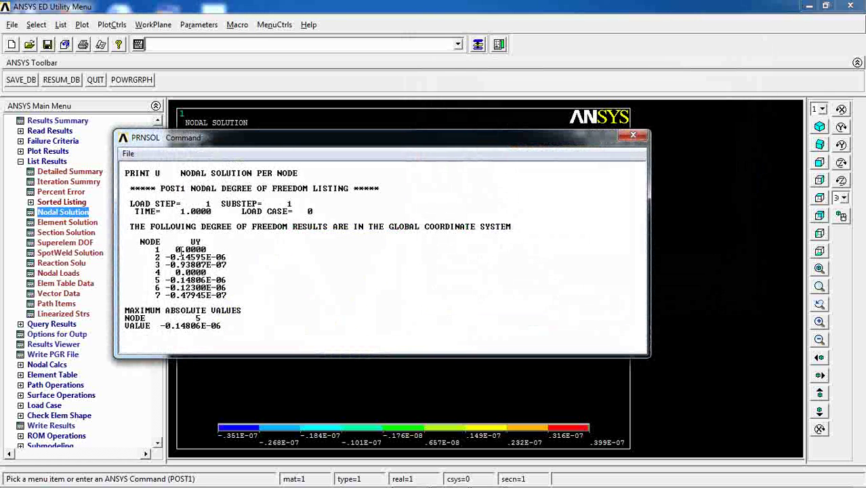
left_click_drag(156, 249, 221, 250)
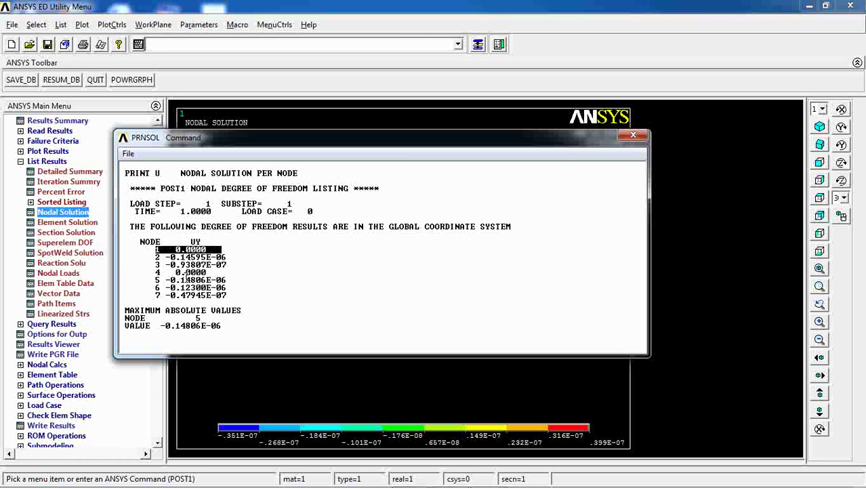
left_click_drag(298, 138, 246, 40)
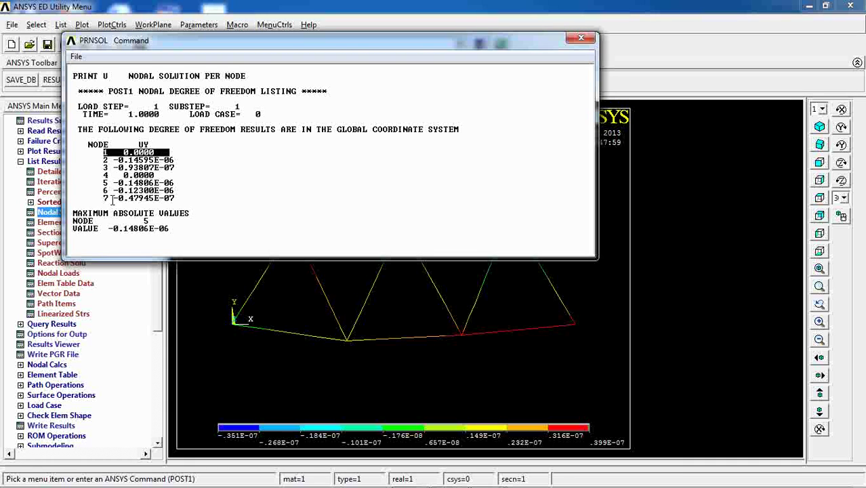
left_click(580, 37)
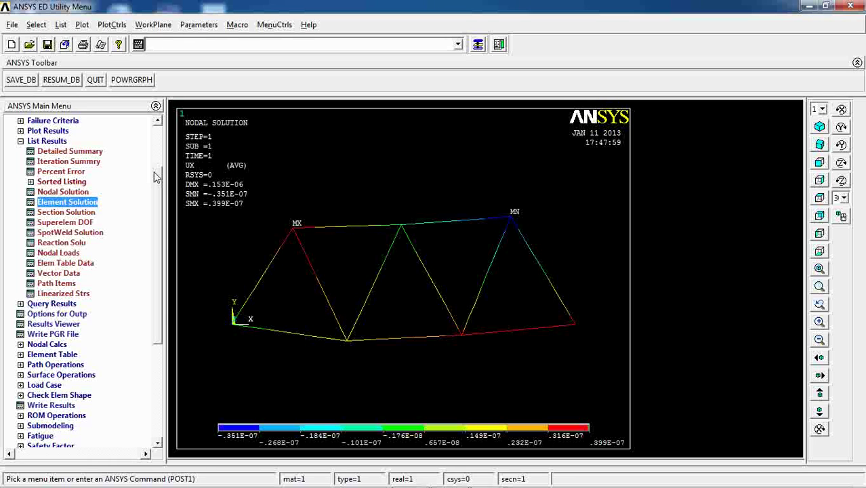
scroll(155, 181, "down", 1)
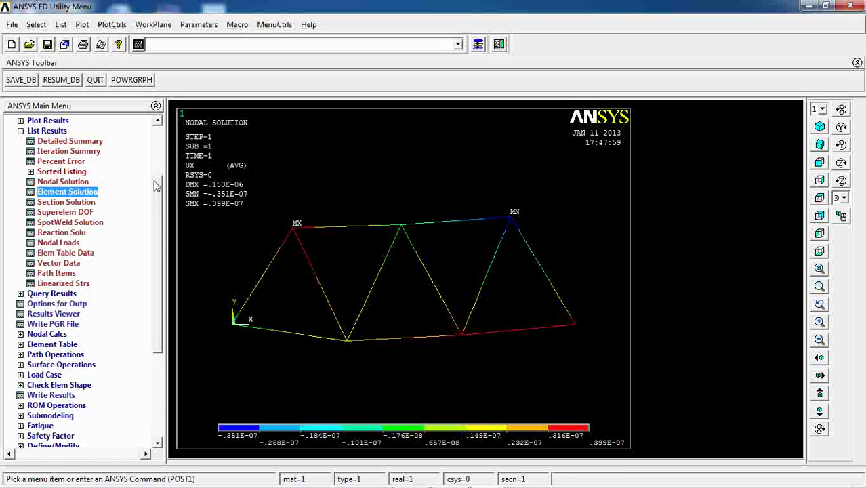
scroll(156, 187, "down", 1)
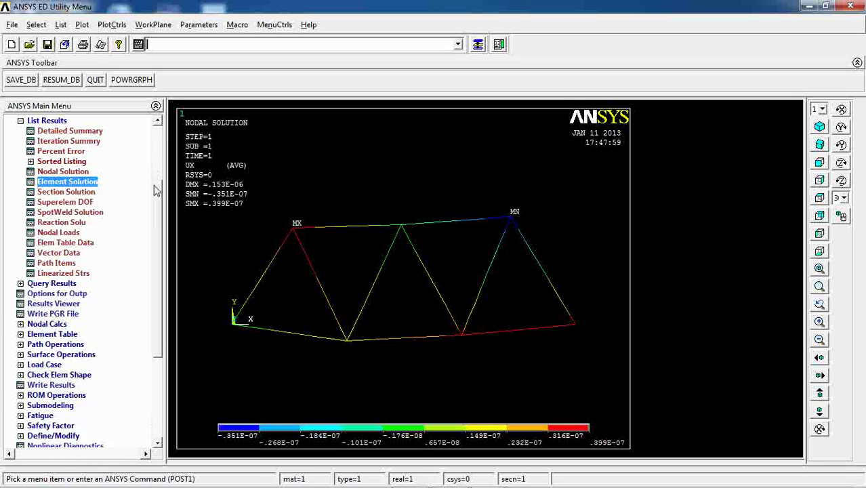